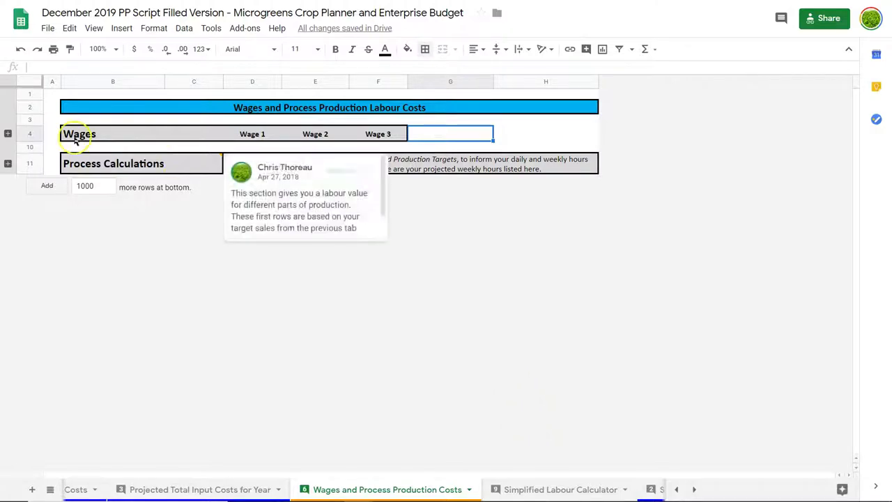
# Expand the Wages rows and review the three hourly wage rates, starting at $14.00.
pyautogui.click(8, 133)
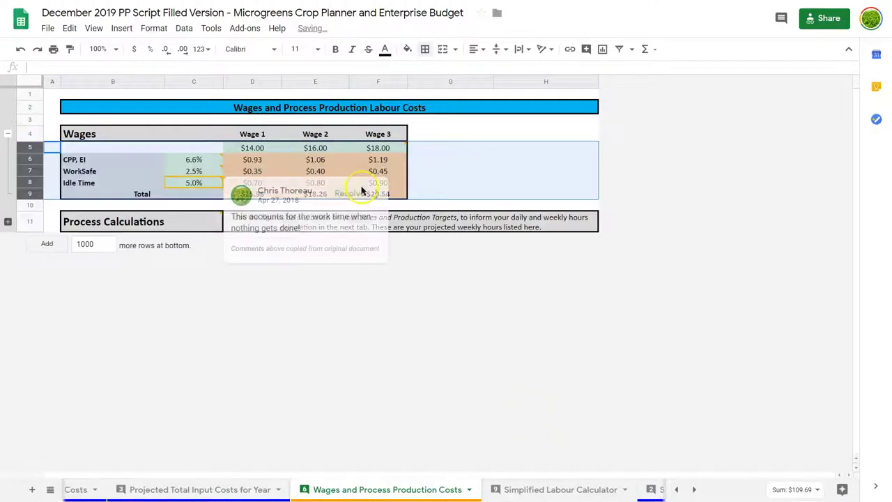
pyautogui.click(510, 160)
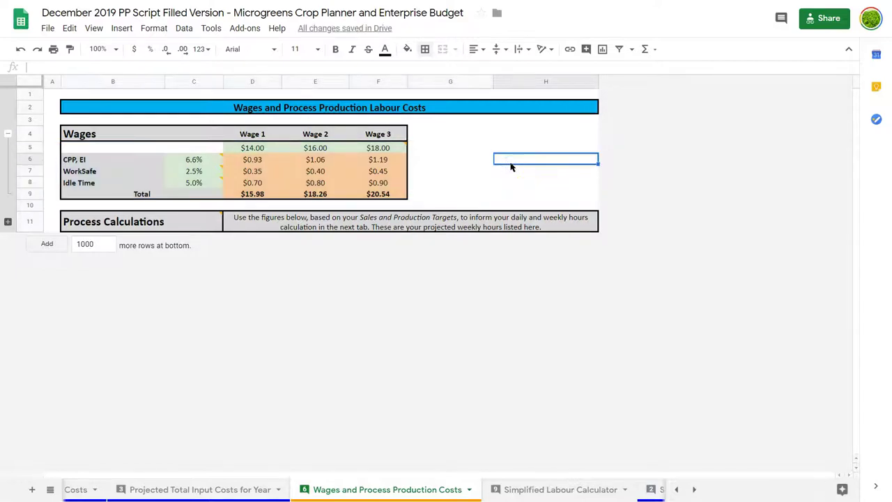
pyautogui.click(259, 150)
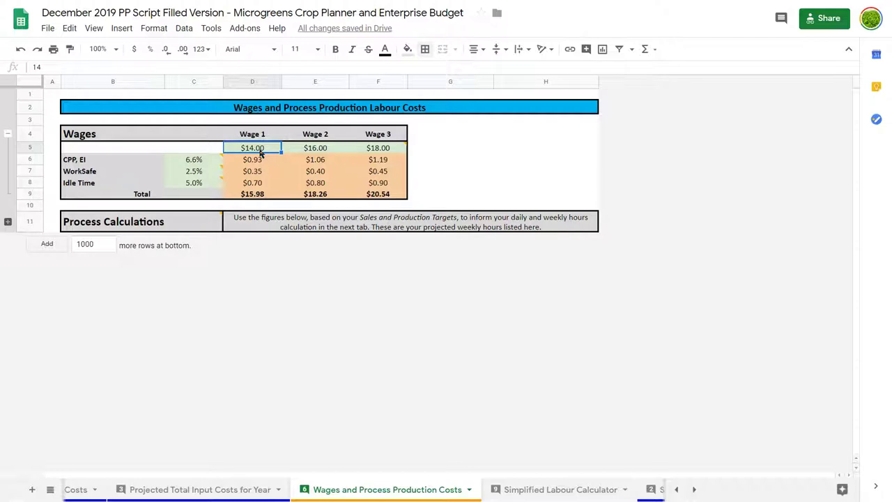
pyautogui.press('Right')
pyautogui.press('Right')
pyautogui.press('Left')
pyautogui.press('Left')
pyautogui.press('Right')
pyautogui.press('Right')
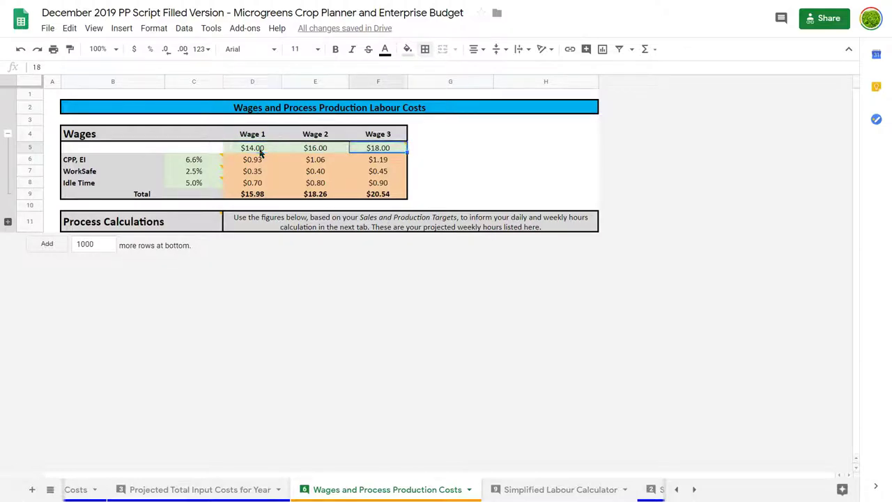
pyautogui.press('Left')
pyautogui.press('Left')
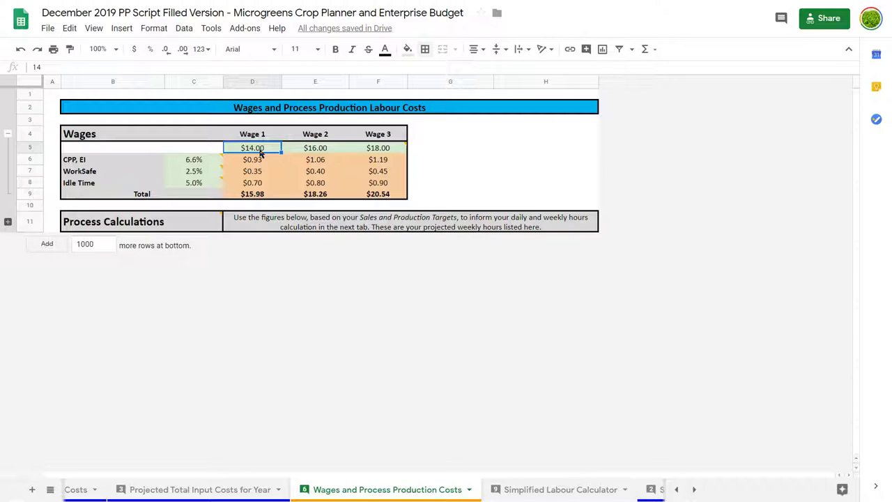
# Check the CPP/EI 6.6% rate and its comment, then the WorkSafe 2.5% and Idle Time 5.0% rates.
pyautogui.click(196, 159)
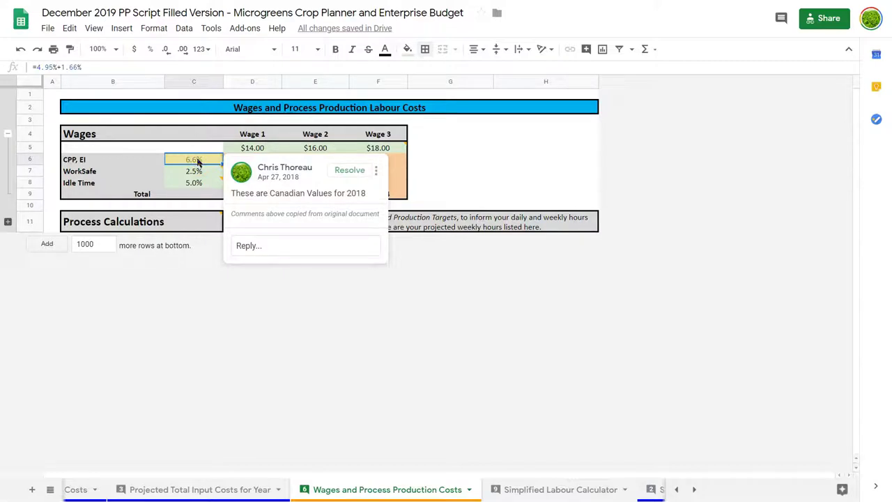
pyautogui.press('Down')
pyautogui.press('Down')
pyautogui.press('Up')
pyautogui.press('Up')
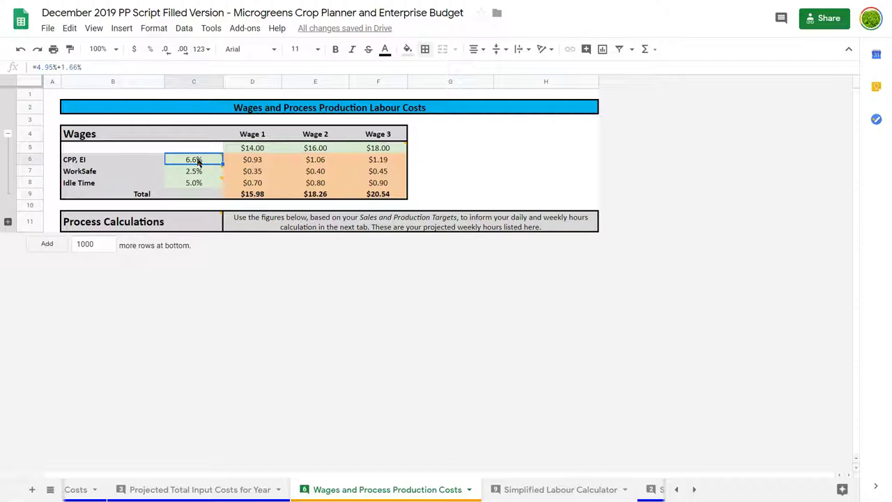
pyautogui.press('Down')
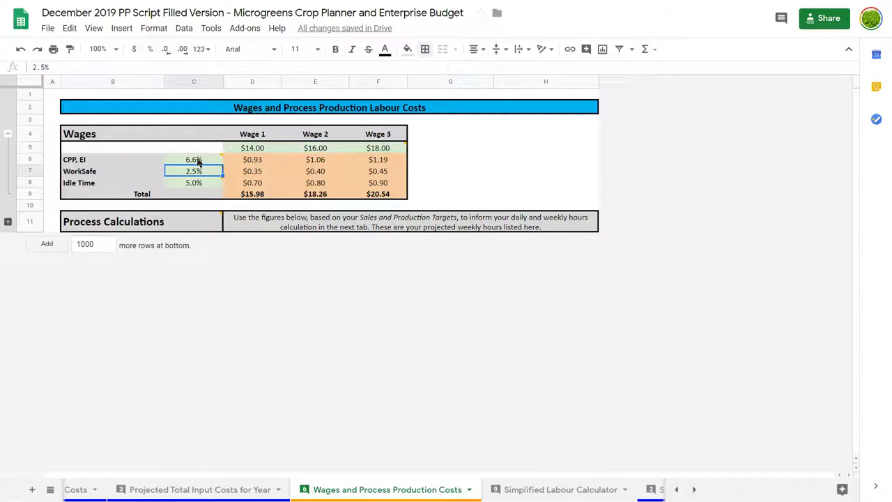
pyautogui.press('Down')
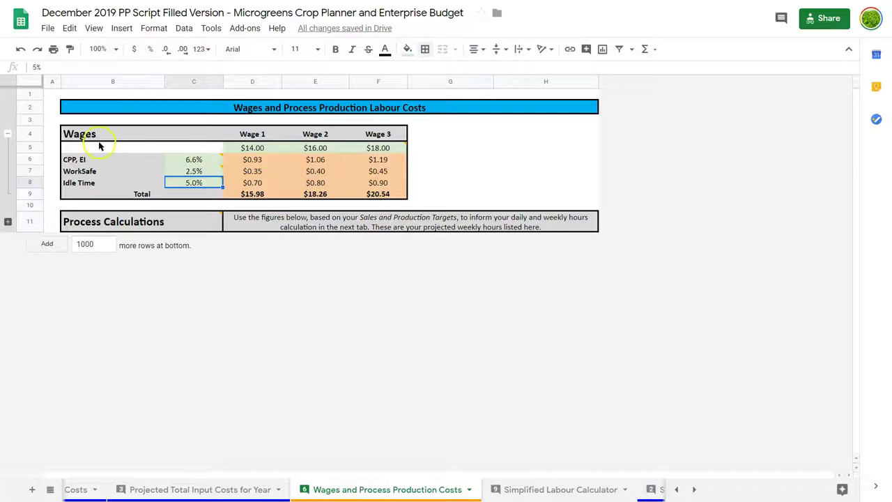
# Collapse the Wages rows and expand the Process Calculations section.
pyautogui.click(8, 165)
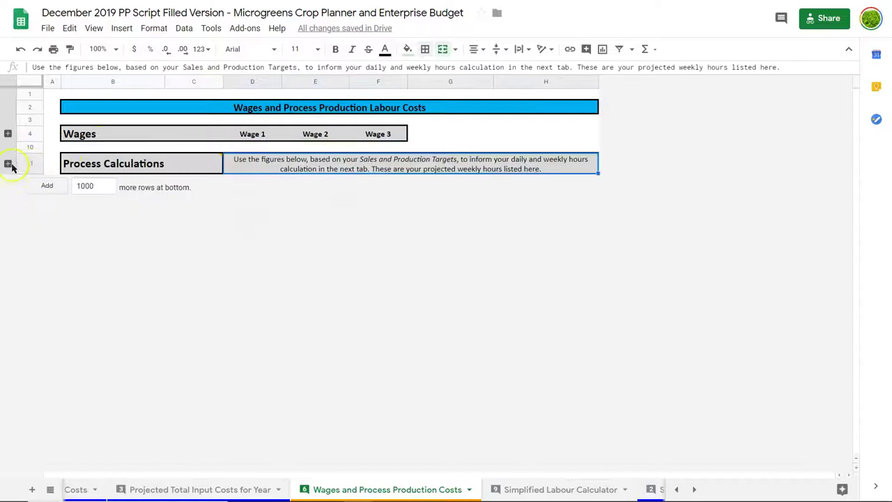
pyautogui.click(8, 164)
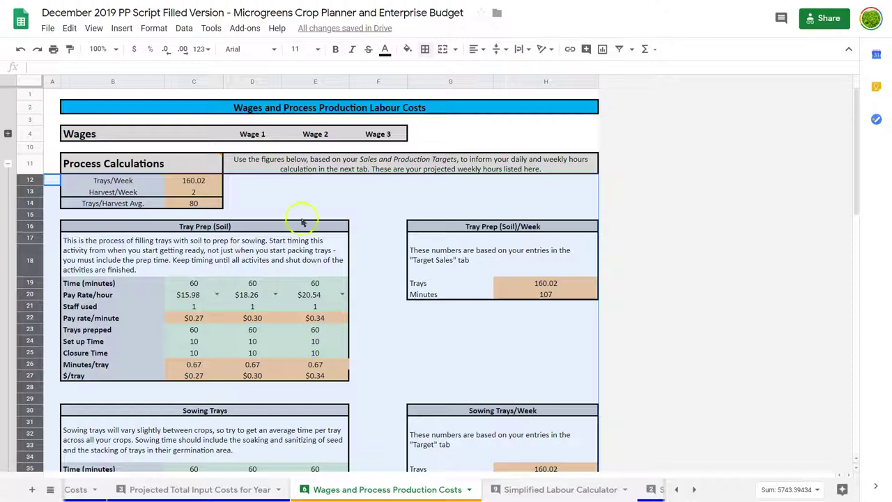
pyautogui.click(316, 204)
pyautogui.click(319, 215)
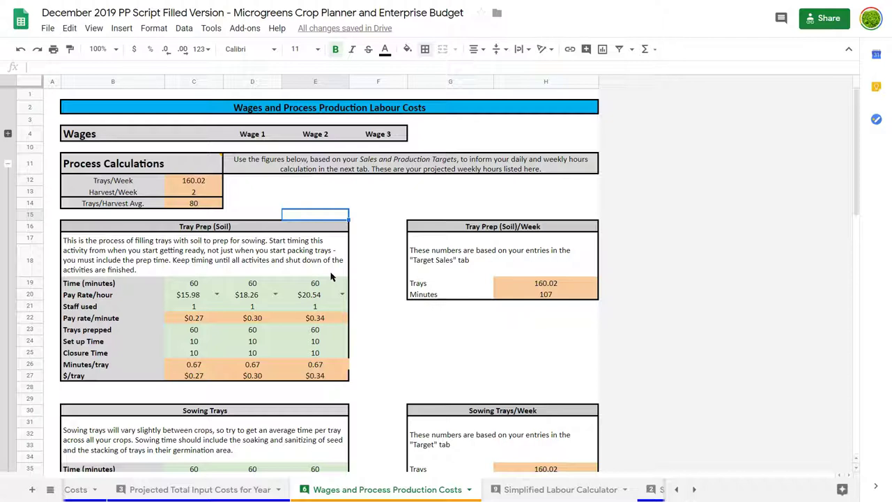
# Review the Tray Prep (Soil) inputs, starting with 60 trays prepped.
pyautogui.click(197, 326)
pyautogui.press('Down')
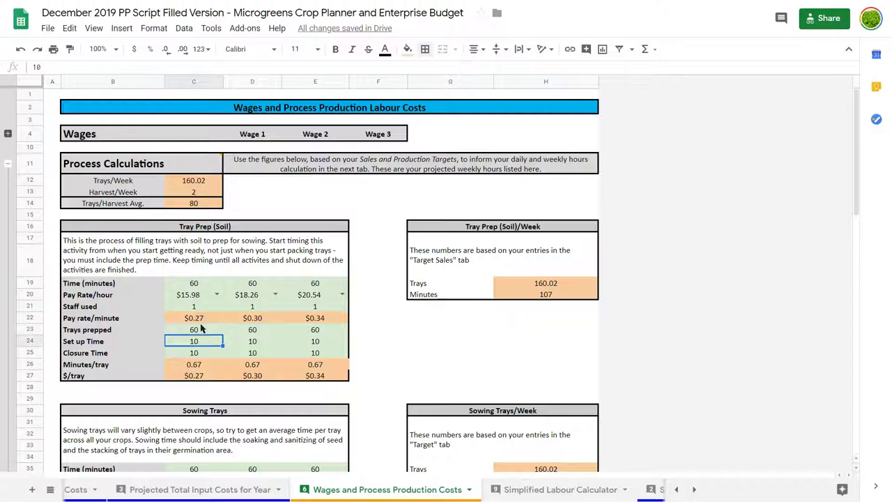
pyautogui.press('Down')
pyautogui.press('Up')
pyautogui.press('Up')
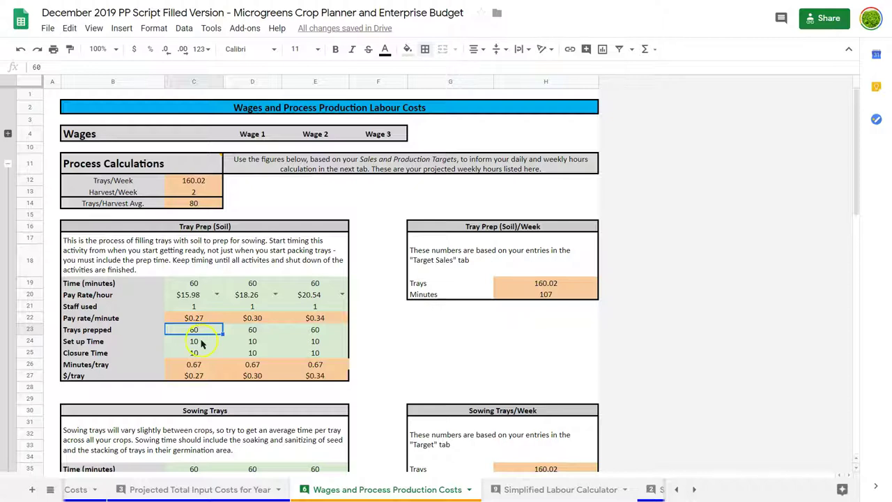
pyautogui.click(193, 284)
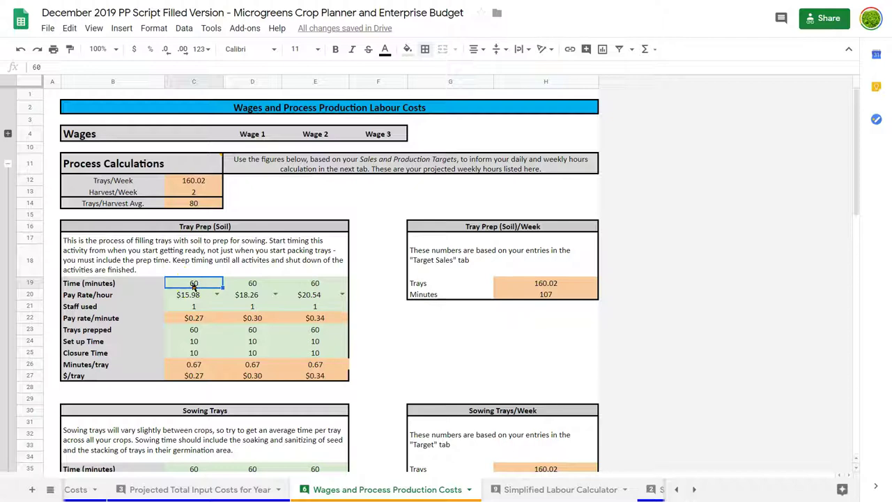
pyautogui.press('Down')
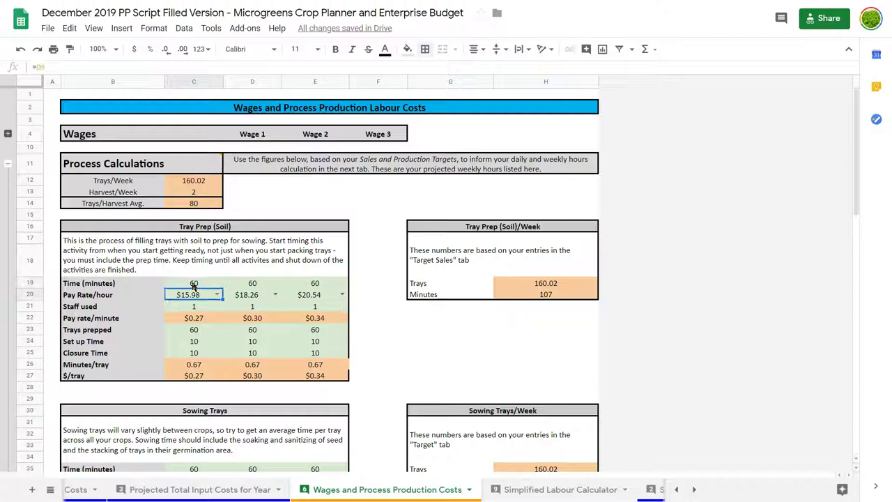
pyautogui.press('Right')
pyautogui.press('Right')
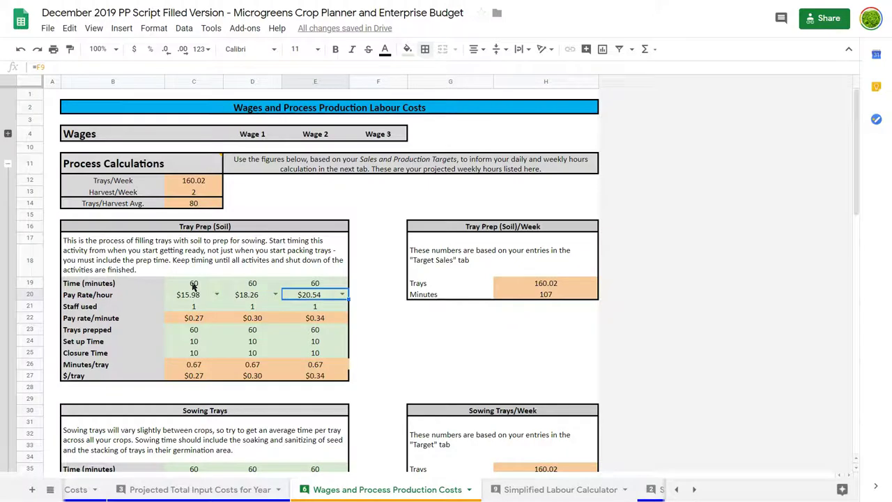
pyautogui.press('Down')
pyautogui.press('Left')
pyautogui.press('Left')
pyautogui.press('Down')
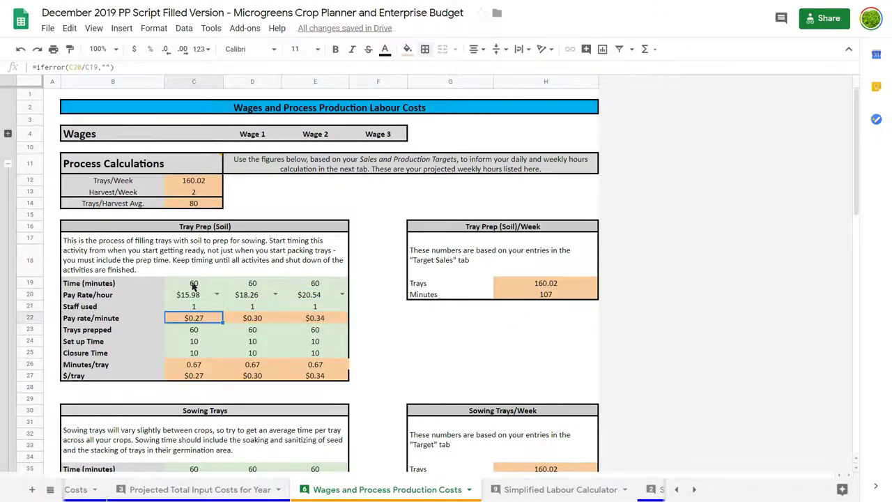
pyautogui.press('Right')
pyautogui.press('Right')
pyautogui.press('Left')
pyautogui.press('Left')
pyautogui.press('Down')
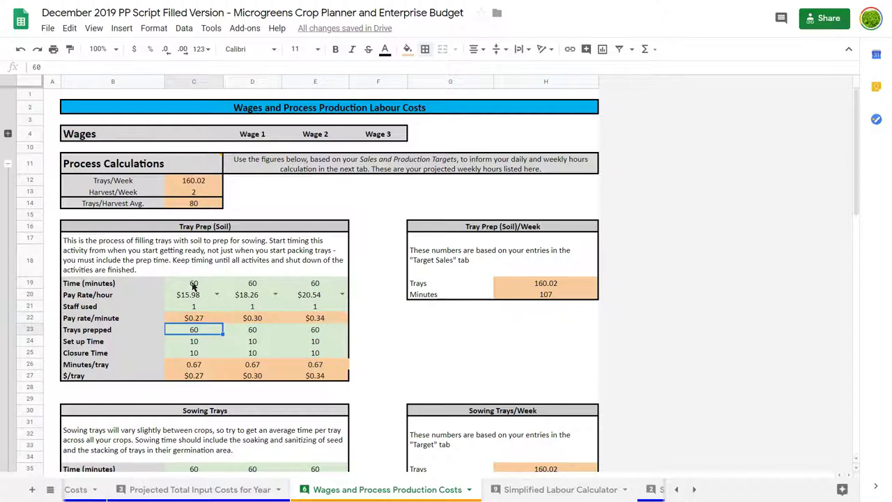
pyautogui.press('Right')
pyautogui.press('Right')
pyautogui.press('Left')
pyautogui.press('Left')
pyautogui.press('Down')
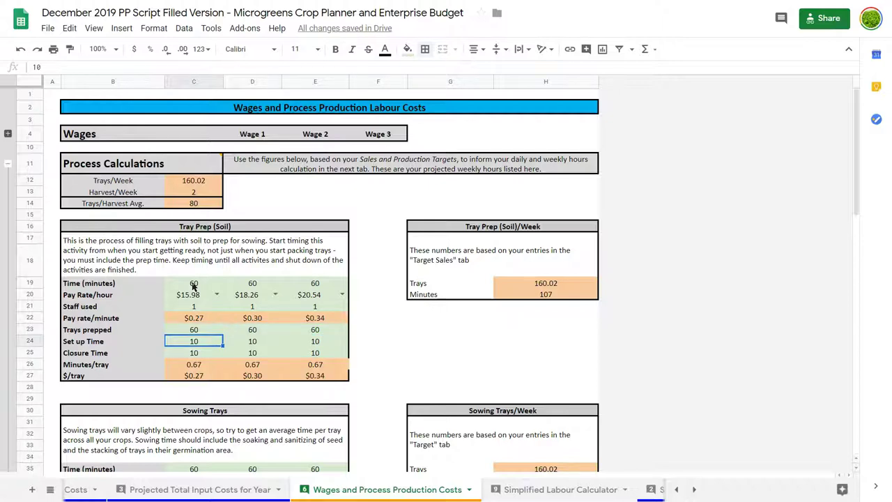
pyautogui.press('Down')
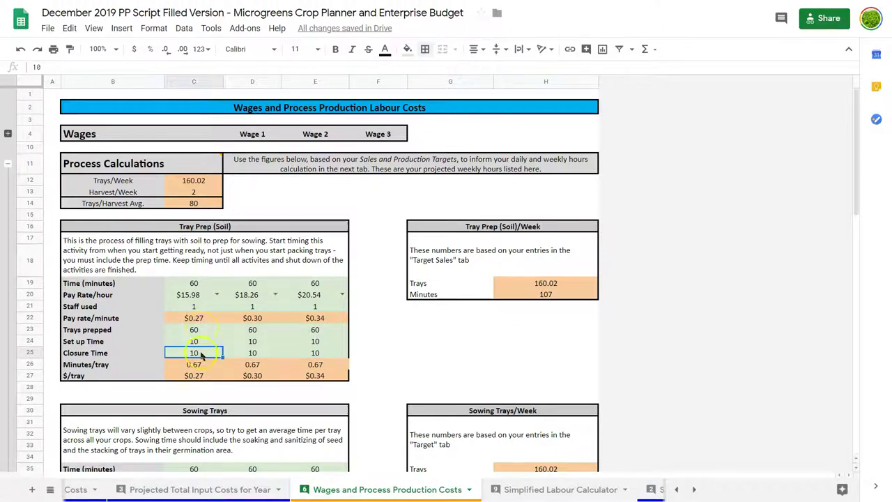
pyautogui.click(198, 364)
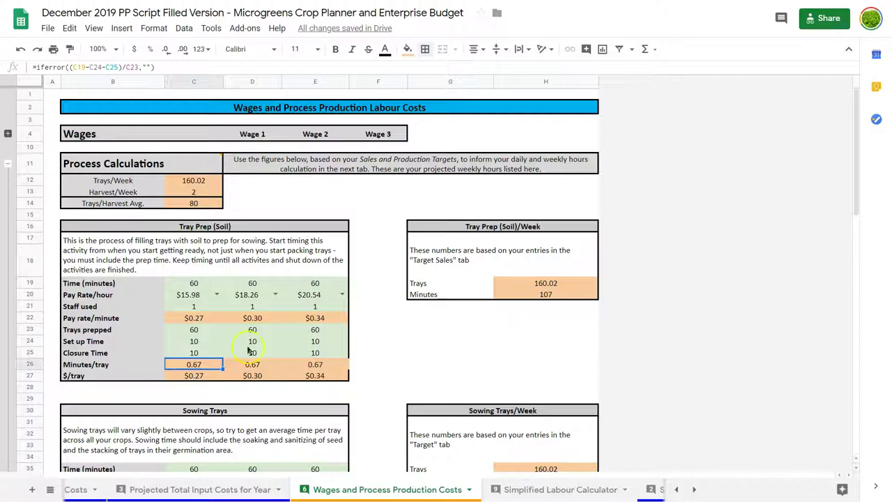
# Inspect the weekly tray prep summary's note and its Trays and Minutes formulas.
pyautogui.click(454, 274)
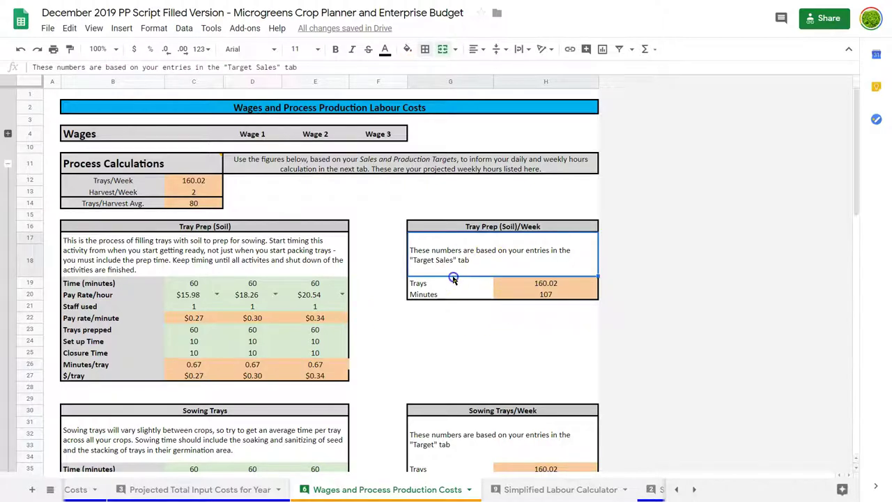
pyautogui.click(534, 284)
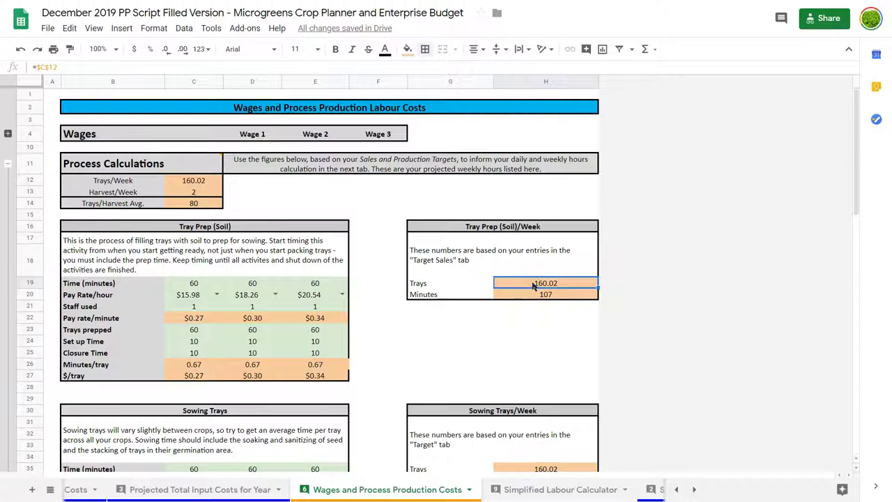
pyautogui.click(540, 293)
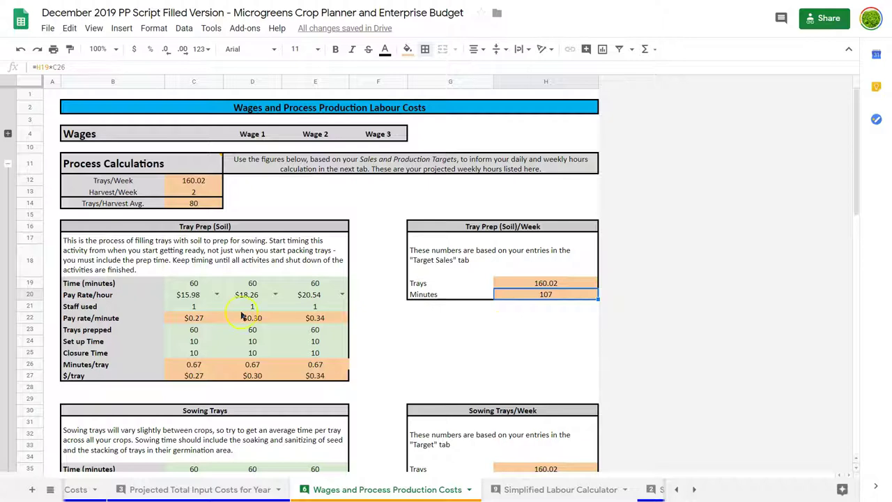
# Scroll down through the Sowing, Cleaning Trays and Harvesting/Packaging labour cost tables.
pyautogui.scroll(-5, 241, 315)
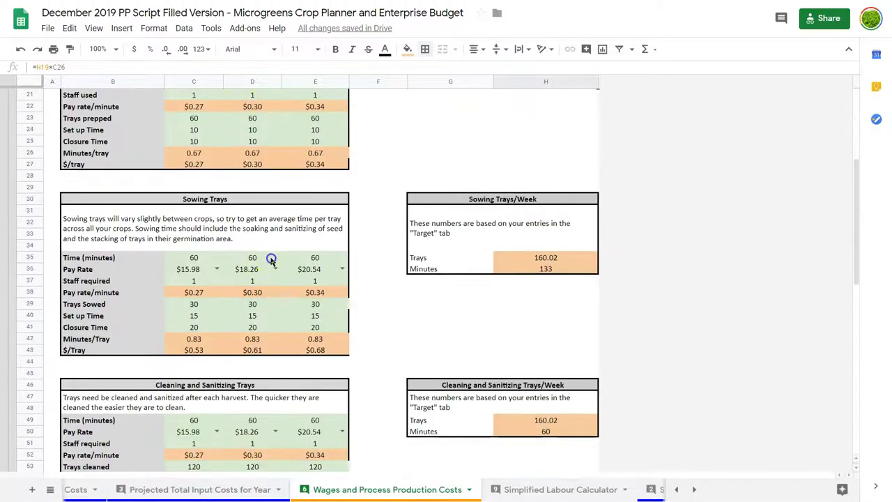
pyautogui.click(271, 256)
pyautogui.scroll(-3, 258, 271)
pyautogui.click(225, 285)
pyautogui.scroll(-5, 241, 279)
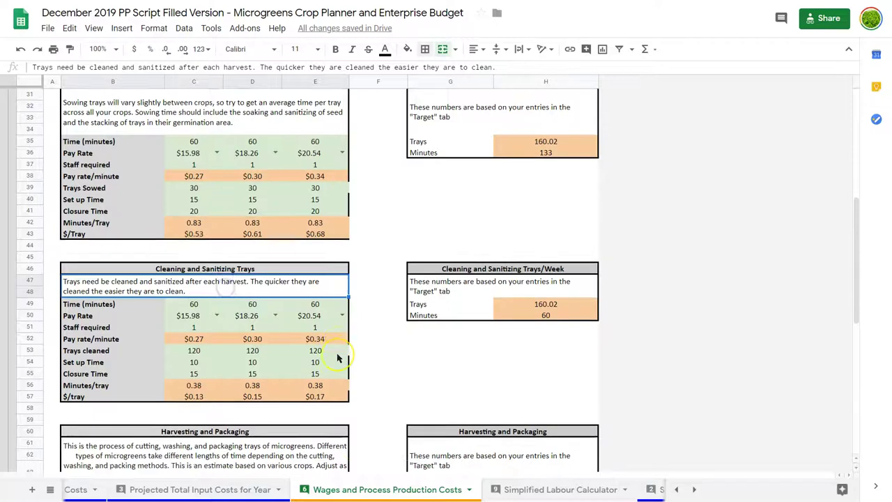
pyautogui.click(258, 274)
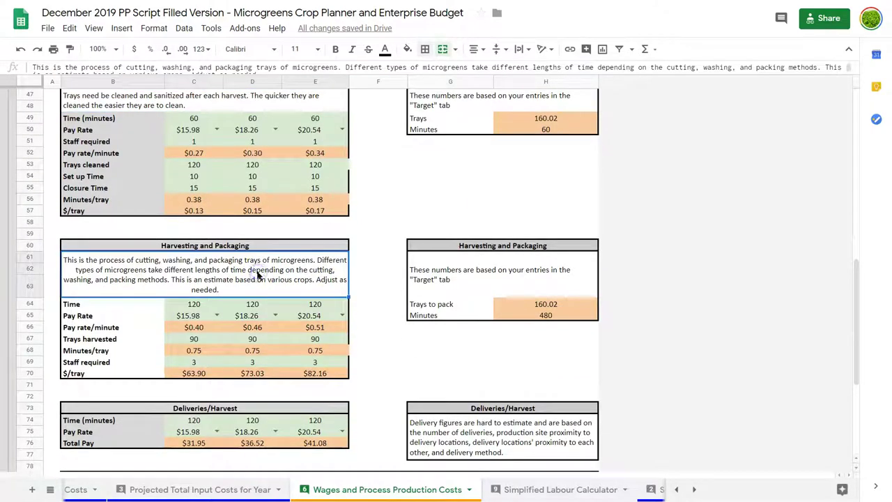
pyautogui.scroll(-5, 330, 293)
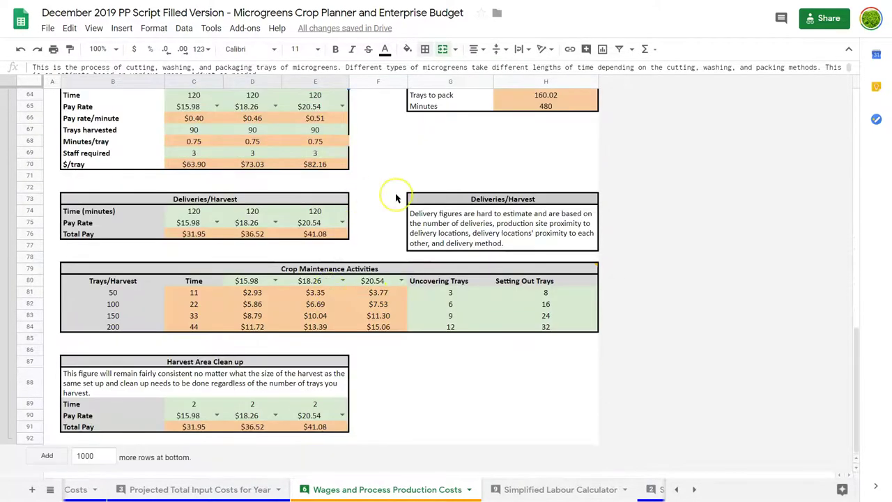
pyautogui.scroll(1, 396, 199)
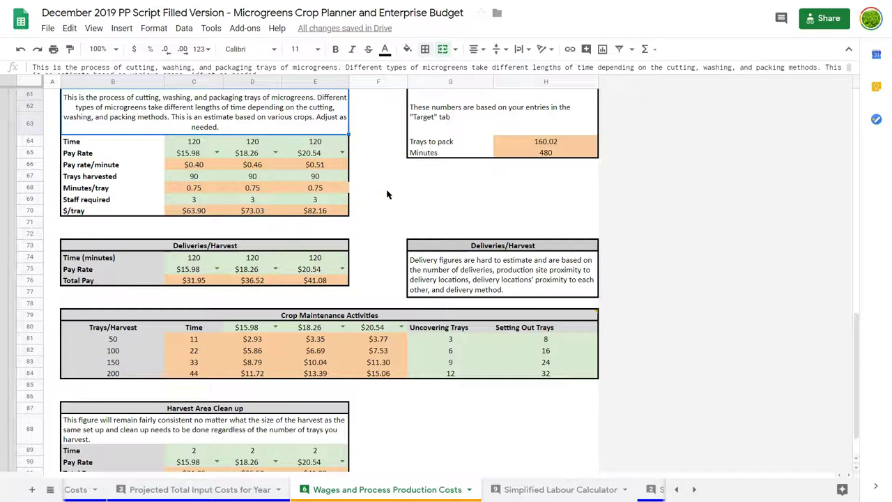
pyautogui.scroll(-3, 387, 194)
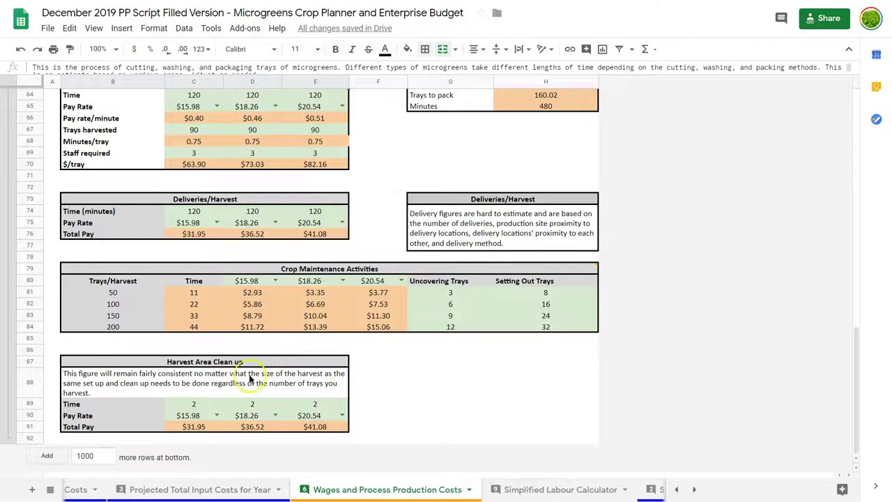
# Switch to the Simplified Labour Calculator sheet and expand January's daily breakdown.
pyautogui.click(534, 489)
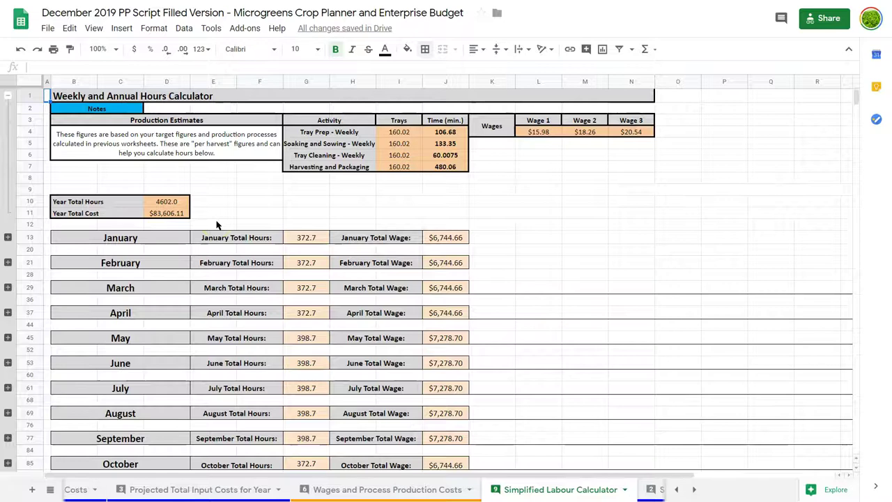
pyautogui.click(45, 237)
pyautogui.click(9, 238)
pyautogui.click(124, 287)
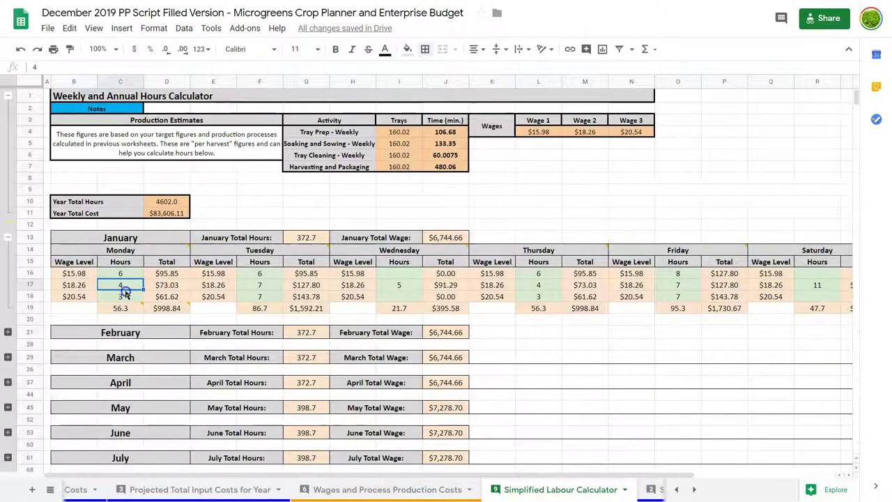
# Check Monday's hours for each of the three wage levels.
pyautogui.press('Up')
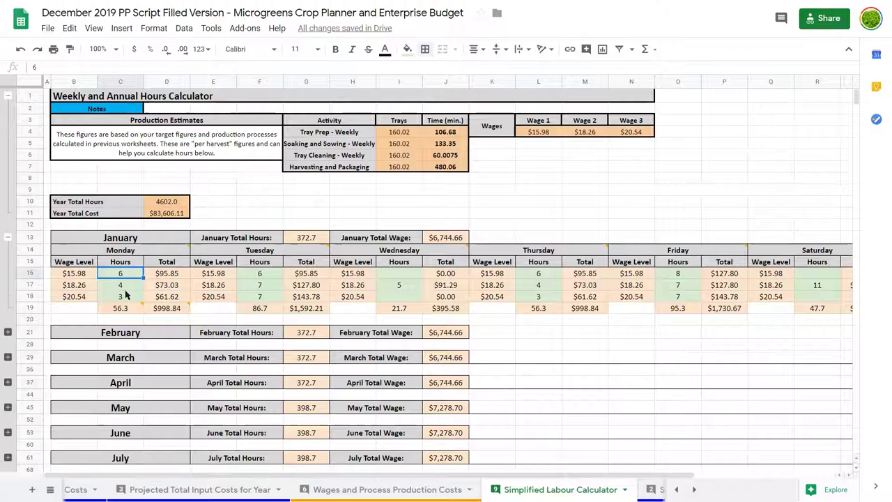
pyautogui.press('Down')
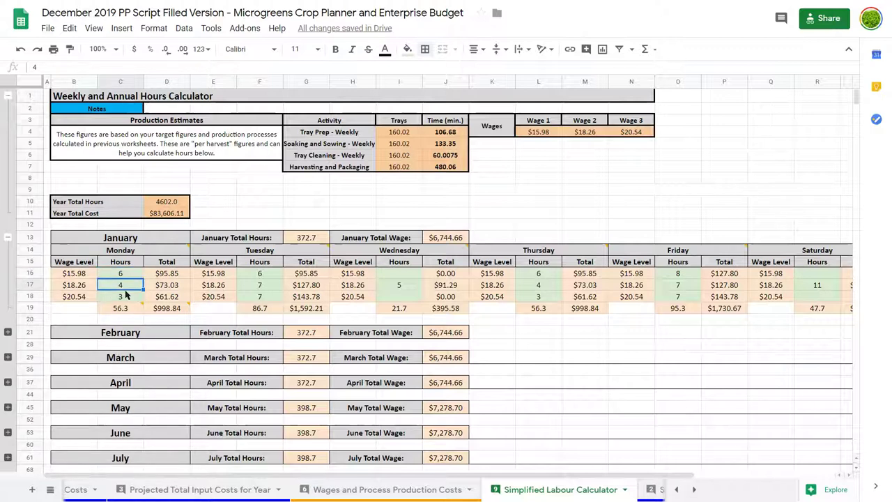
pyautogui.press('Down')
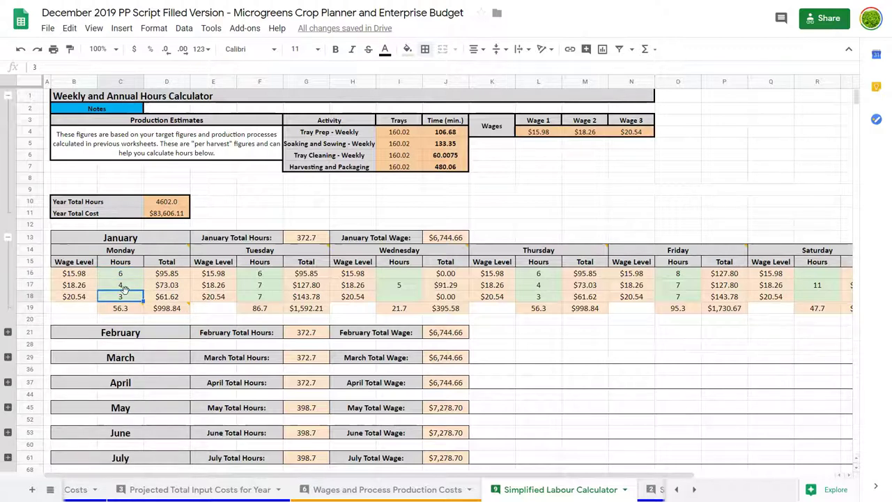
pyautogui.press('Up')
pyautogui.press('Up')
pyautogui.press('Down')
pyautogui.press('Down')
# Select Tuesday through Saturday hours for all wage levels to see their sums, including Wednesday's 5.
pyautogui.click(270, 276)
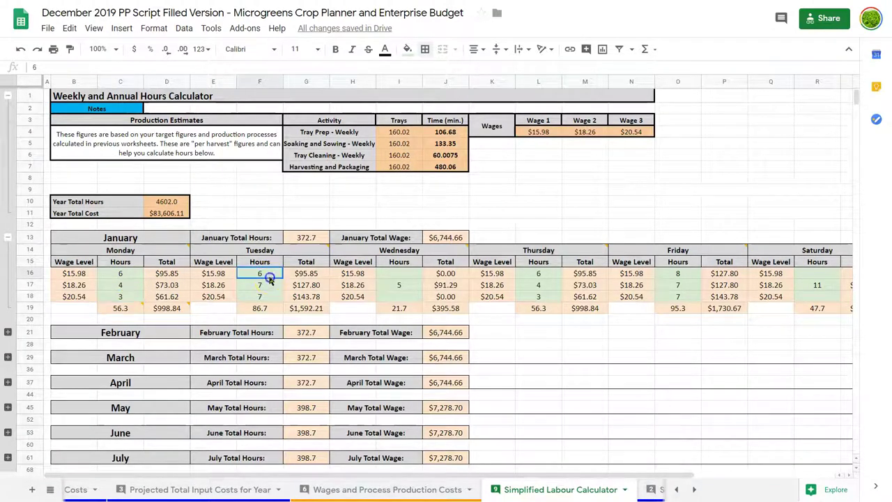
pyautogui.keyDown('shift'); pyautogui.click(272, 296); pyautogui.keyUp('shift')
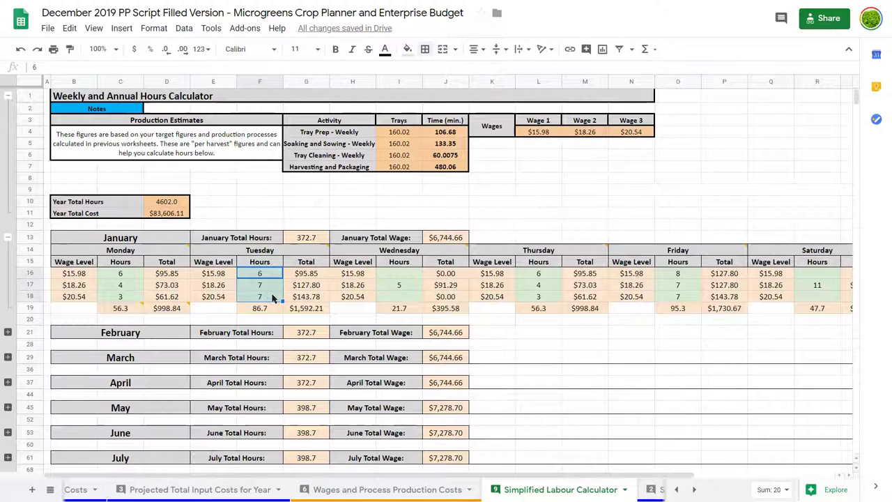
pyautogui.click(411, 277)
pyautogui.keyDown('shift'); pyautogui.click(413, 296); pyautogui.keyUp('shift')
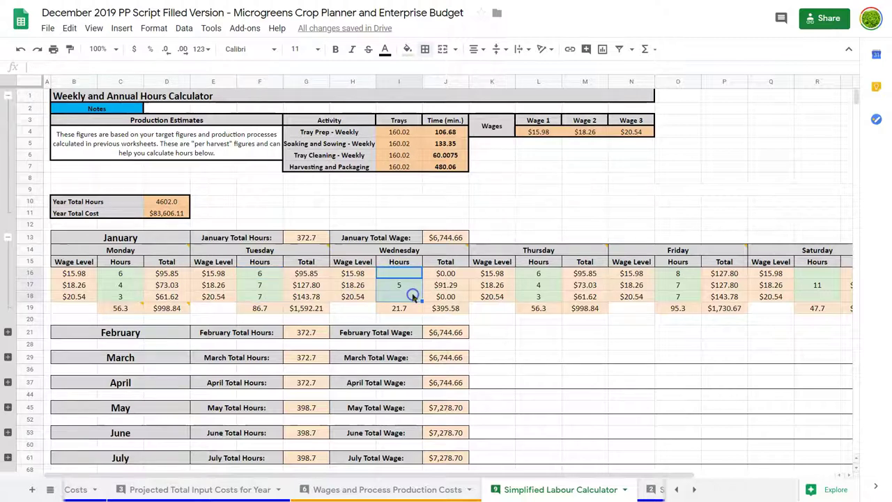
pyautogui.click(411, 287)
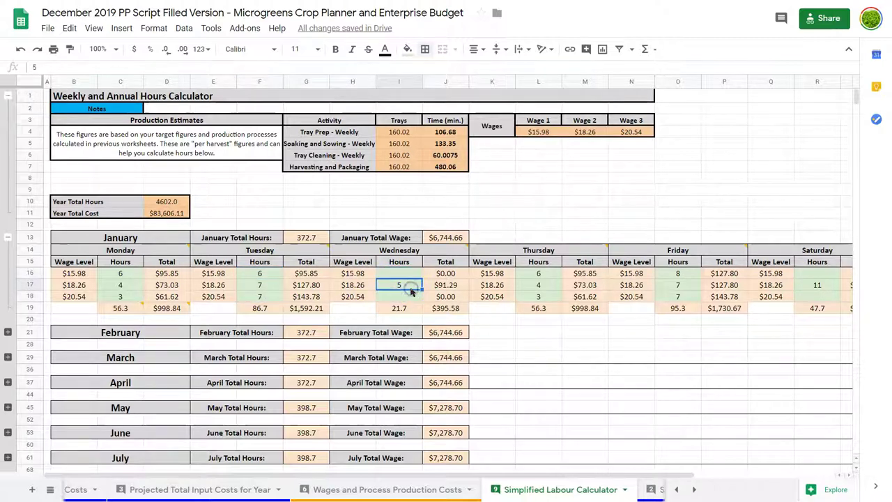
pyautogui.moveTo(538, 275); pyautogui.dragTo(553, 298)
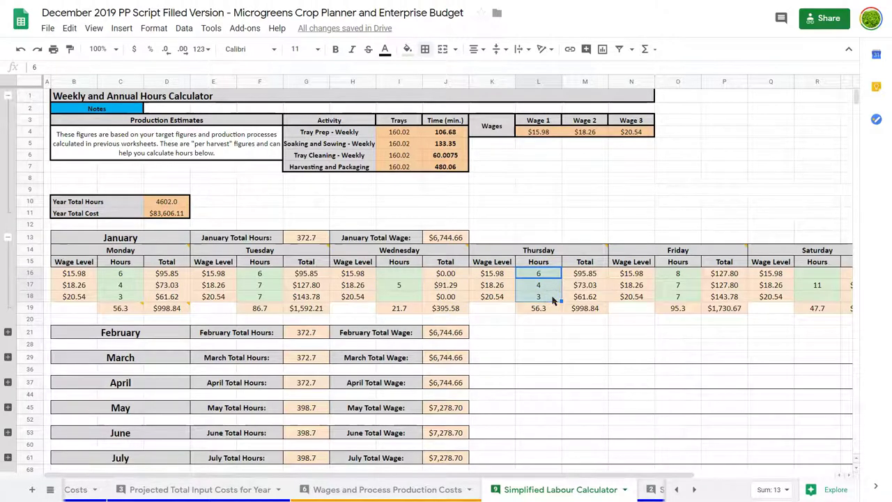
pyautogui.moveTo(678, 274); pyautogui.dragTo(687, 300)
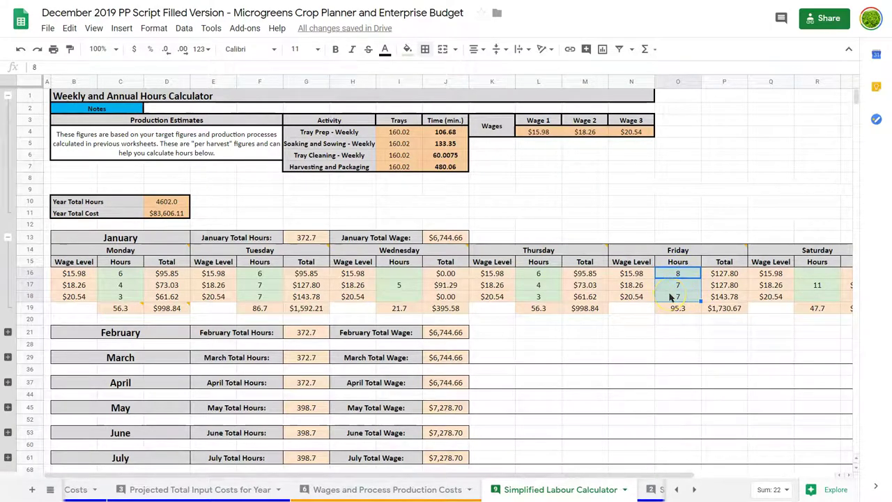
pyautogui.moveTo(816, 274); pyautogui.dragTo(811, 298)
pyautogui.hscroll(3, 821, 299)
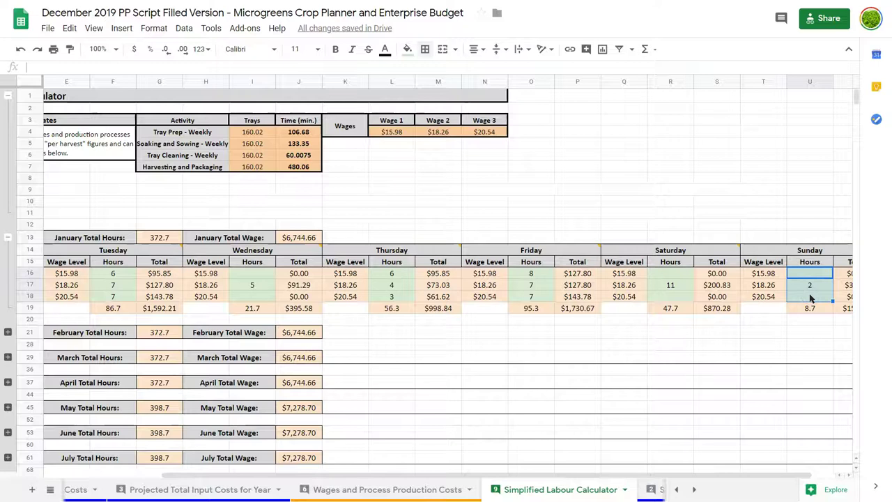
pyautogui.hscroll(-4, 811, 298)
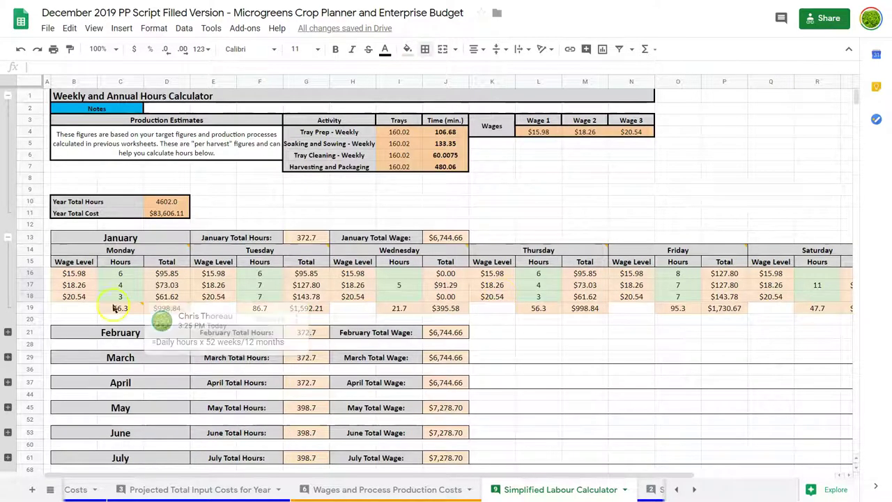
# Open and then close the February, March and January daily breakdowns.
pyautogui.click(8, 333)
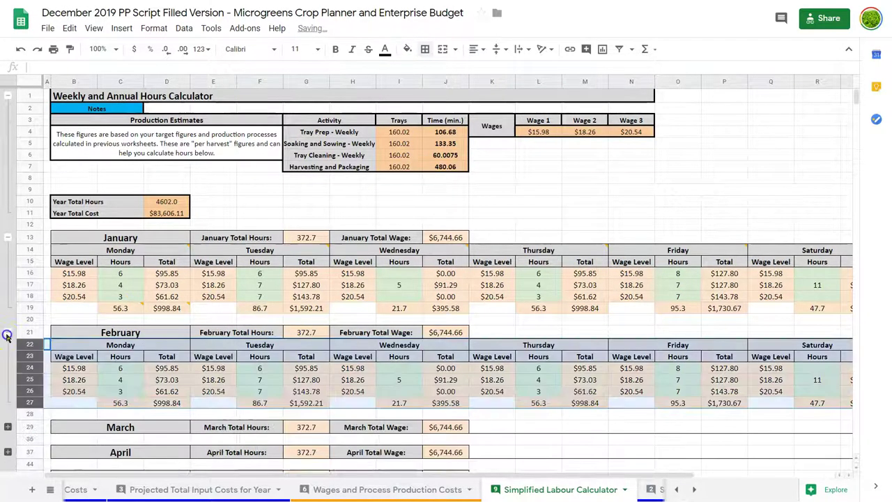
pyautogui.click(7, 426)
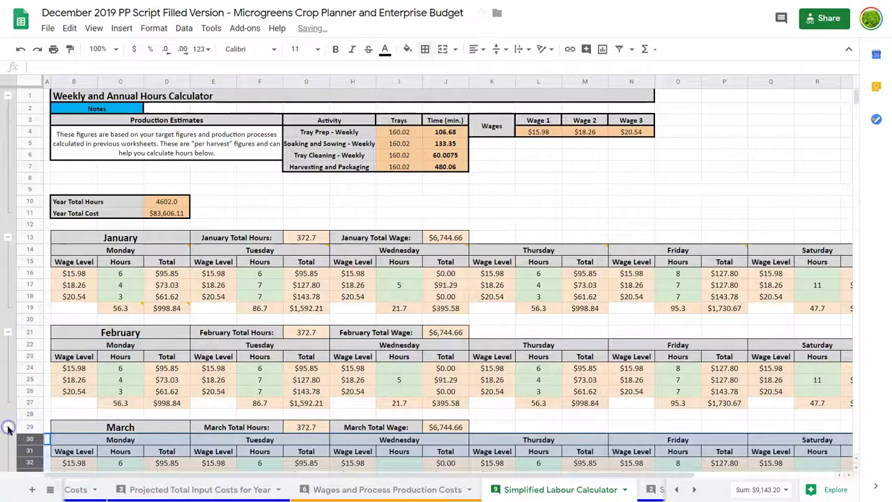
pyautogui.click(7, 426)
pyautogui.click(8, 333)
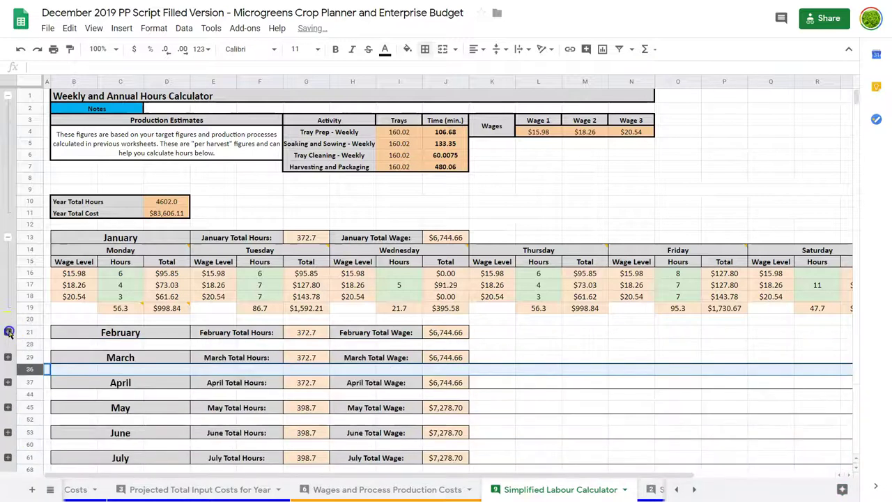
pyautogui.click(8, 237)
pyautogui.scroll(-2, 119, 345)
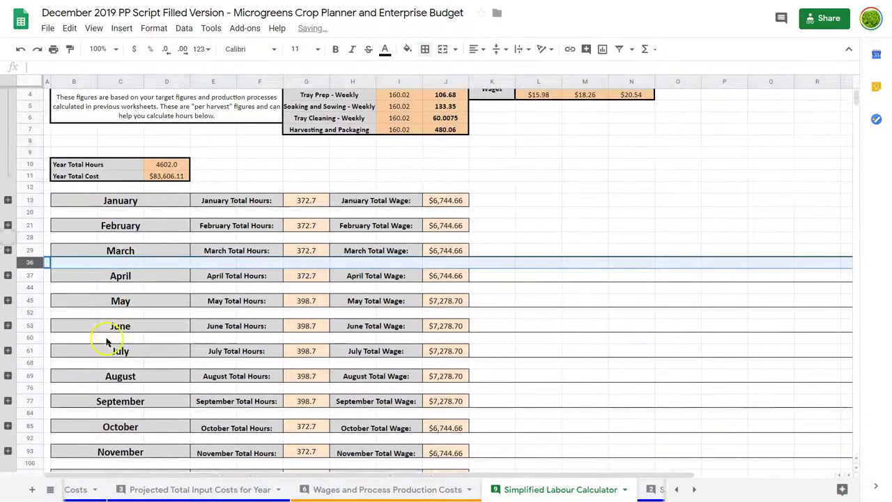
# Expand May's daily breakdown and check its Saturday third-wage hours formula.
pyautogui.click(8, 277)
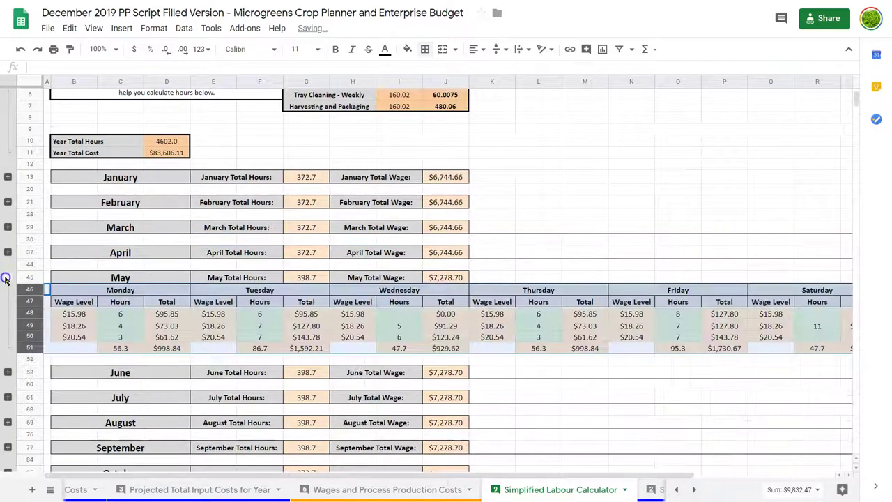
pyautogui.hscroll(4, 291, 364)
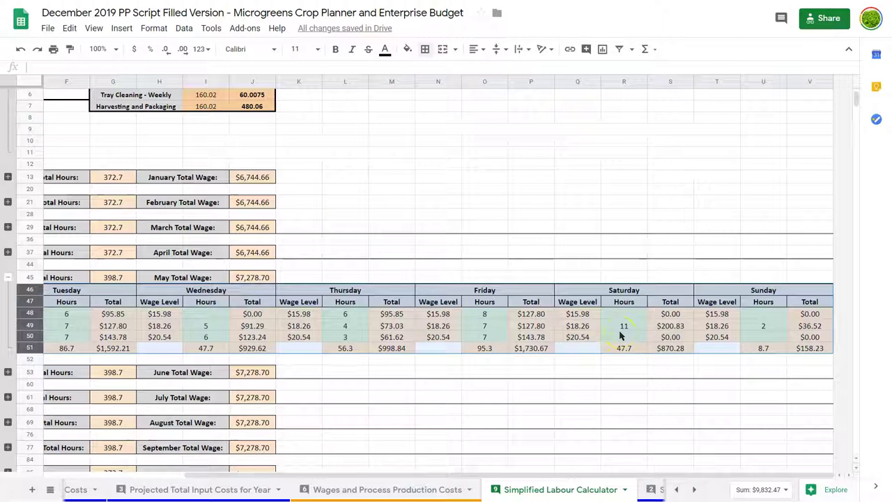
pyautogui.click(621, 337)
pyautogui.hscroll(-4, 621, 338)
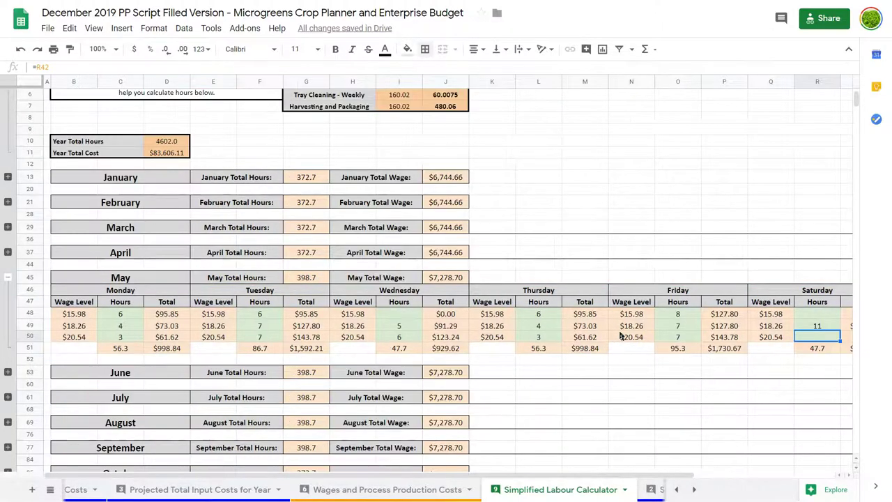
# Re-toggle the March and May breakdowns, then check May's Wednesday hours in I49 and I50.
pyautogui.click(8, 226)
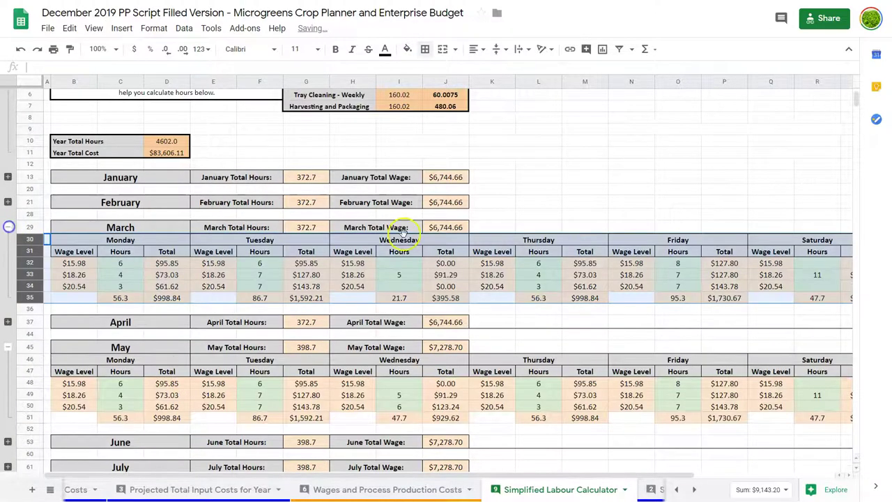
pyautogui.click(7, 227)
pyautogui.click(7, 279)
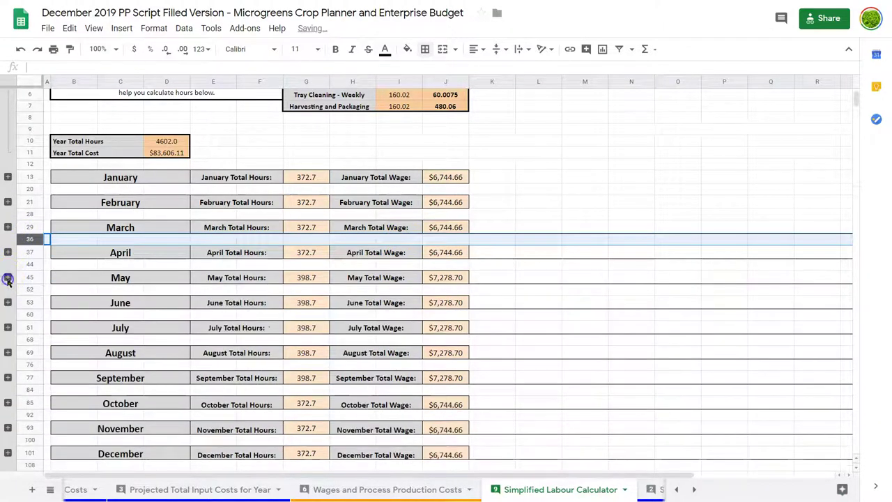
pyautogui.click(8, 278)
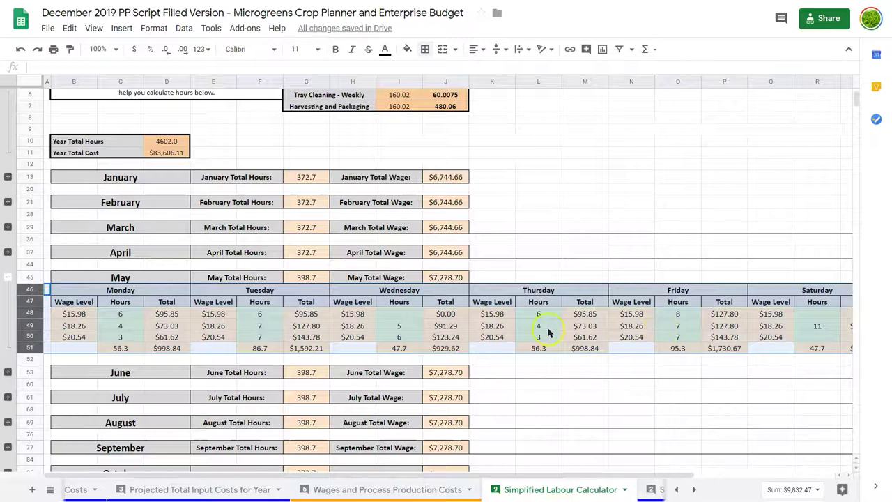
pyautogui.click(421, 338)
pyautogui.click(412, 325)
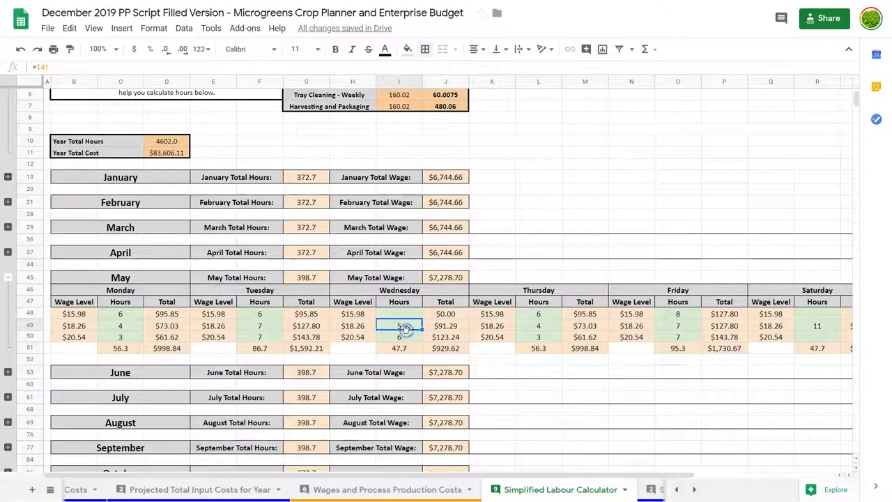
pyautogui.click(409, 338)
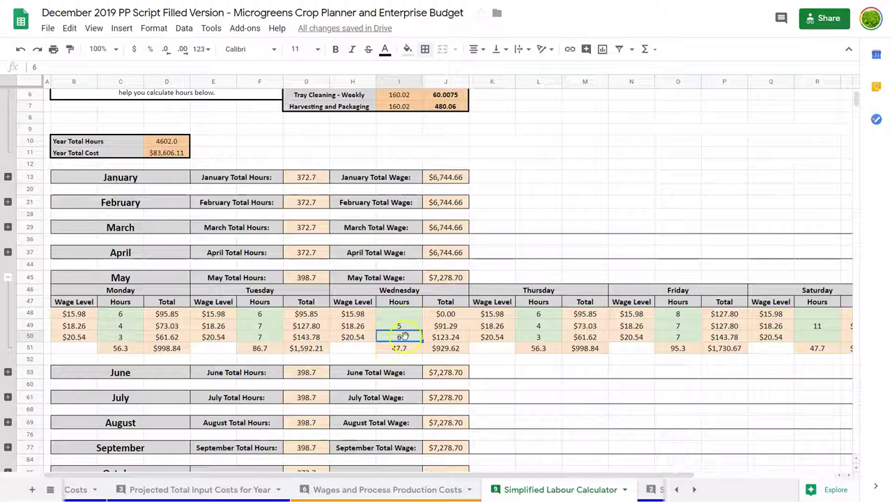
pyautogui.click(386, 332)
# Glance over the Wages and Process Production Costs sheet, then return to the Simplified Labour Calculator.
pyautogui.click(366, 489)
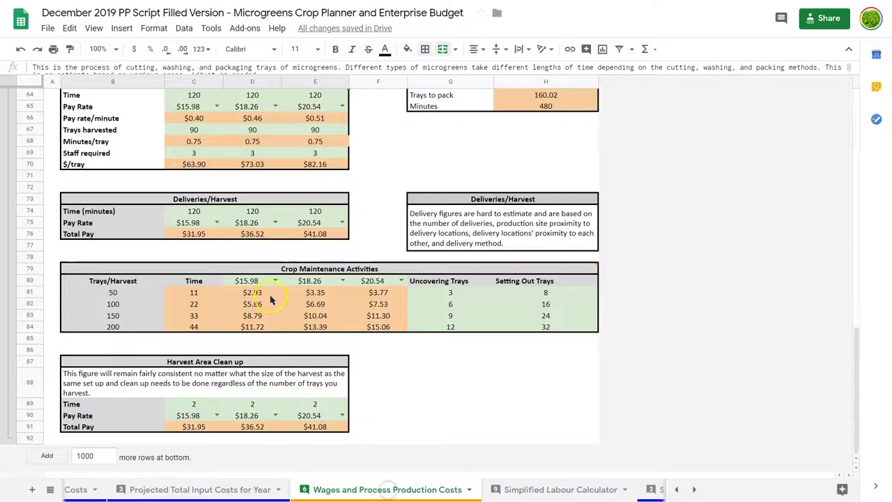
pyautogui.scroll(15, 330, 262)
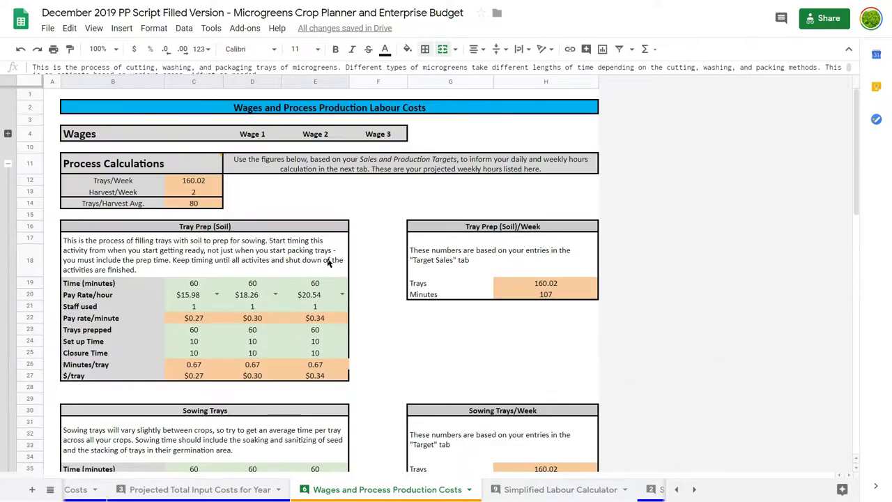
pyautogui.scroll(-10, 329, 262)
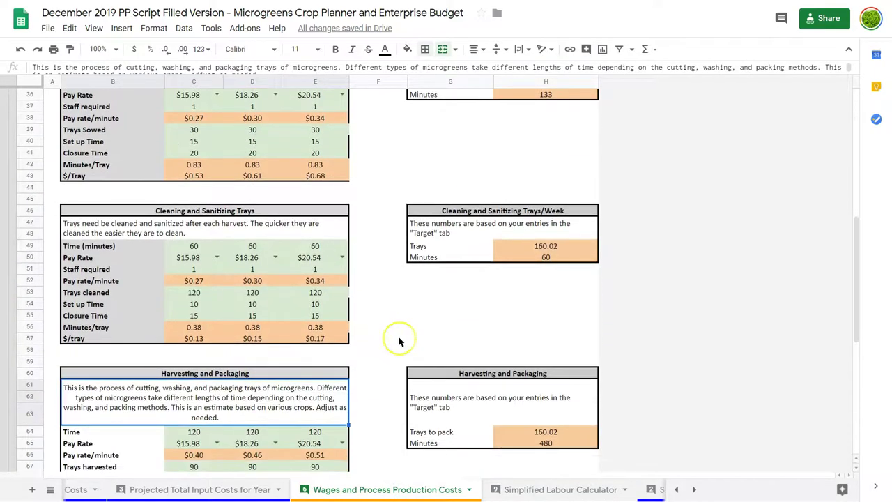
pyautogui.click(537, 489)
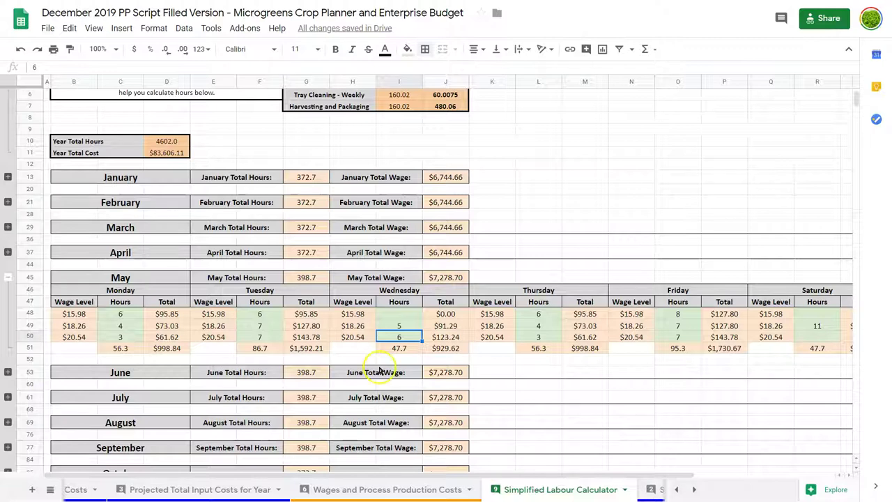
pyautogui.scroll(1, 345, 342)
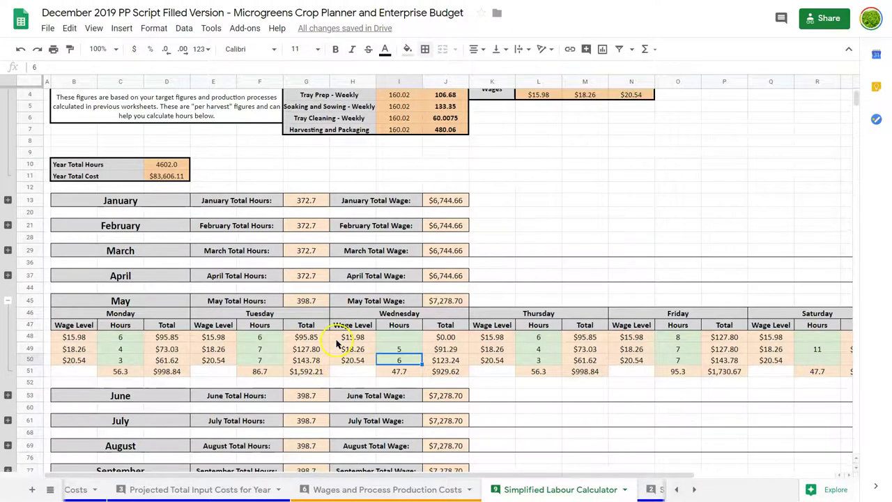
pyautogui.click(682, 337)
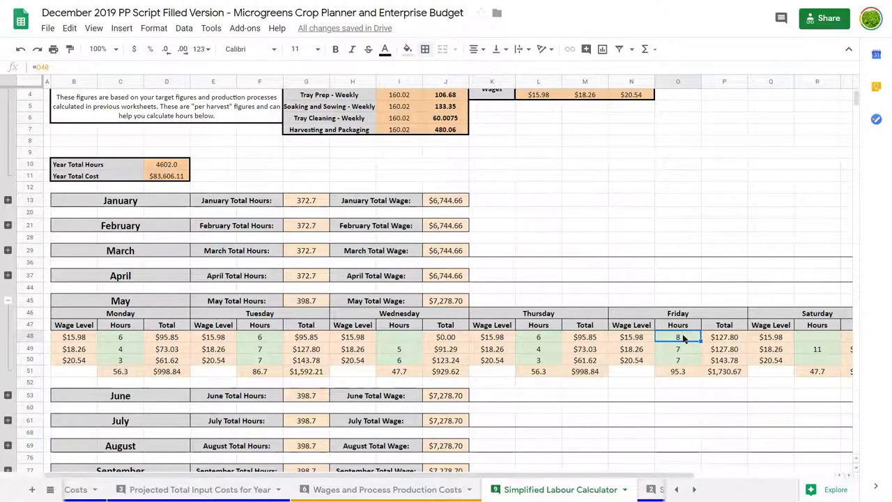
pyautogui.write('7')
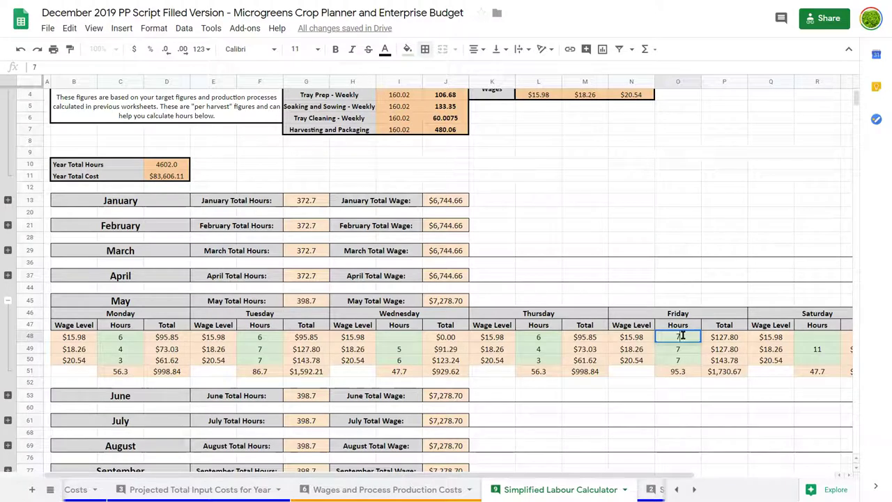
pyautogui.press('Return')
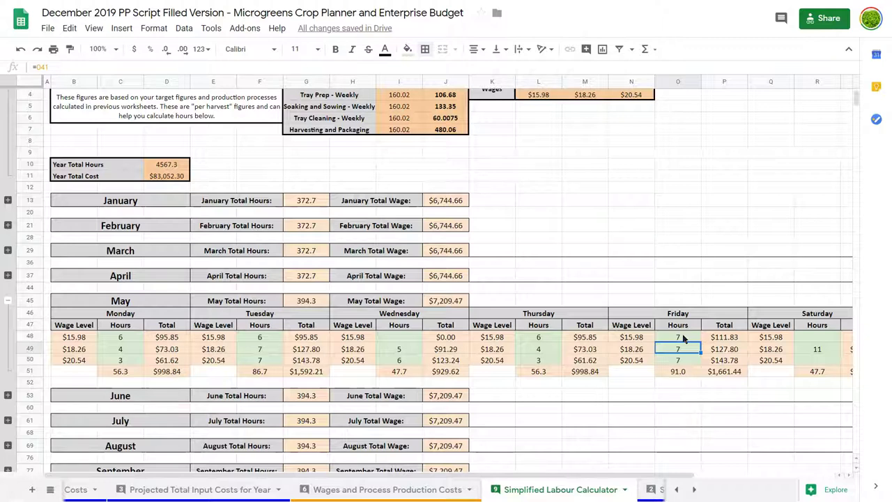
pyautogui.hotkey('ctrl', 'z')
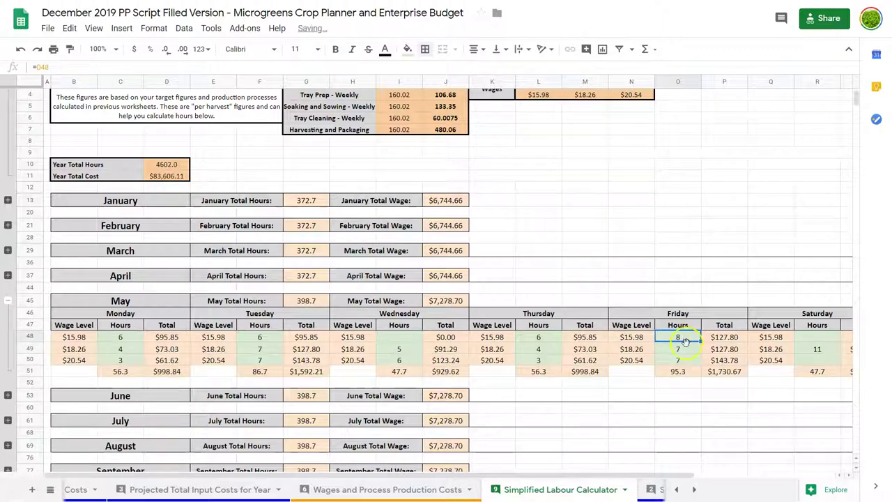
pyautogui.click(687, 350)
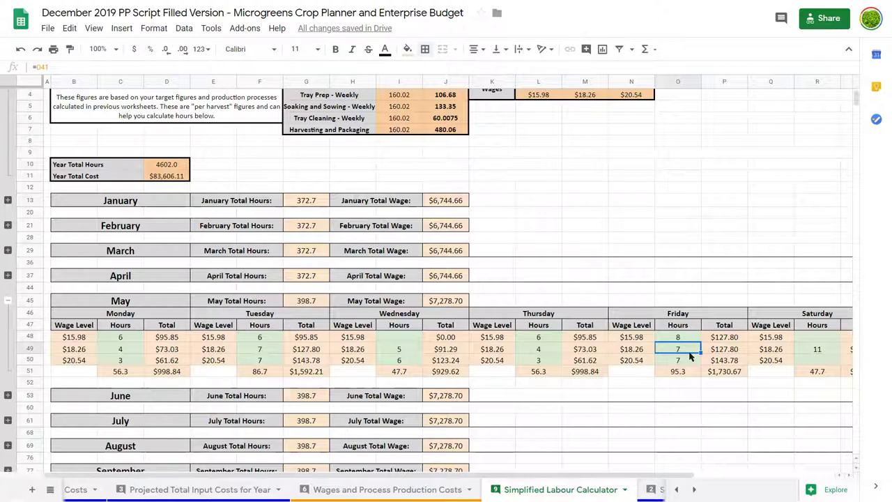
pyautogui.press('Up')
# Check the linked Wage 1–3 rates in L4:N4, then collapse May's daily breakdown.
pyautogui.scroll(2, 619, 293)
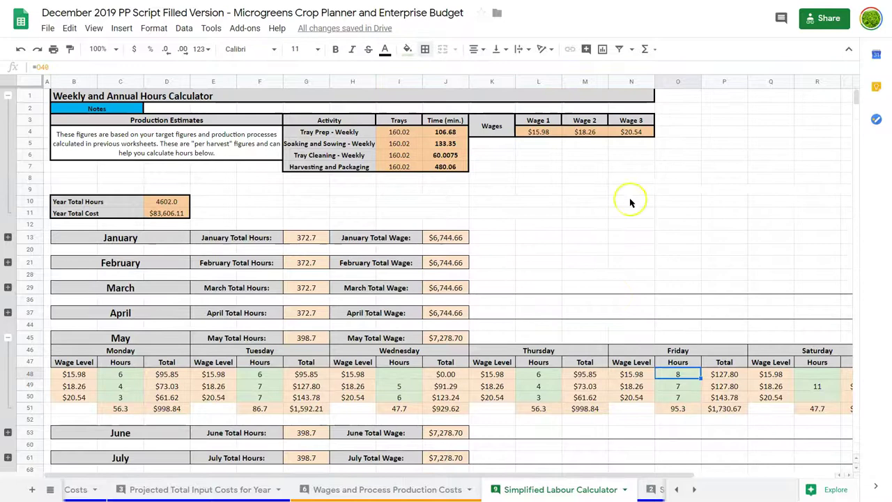
pyautogui.click(632, 134)
pyautogui.press('Left')
pyautogui.press('Left')
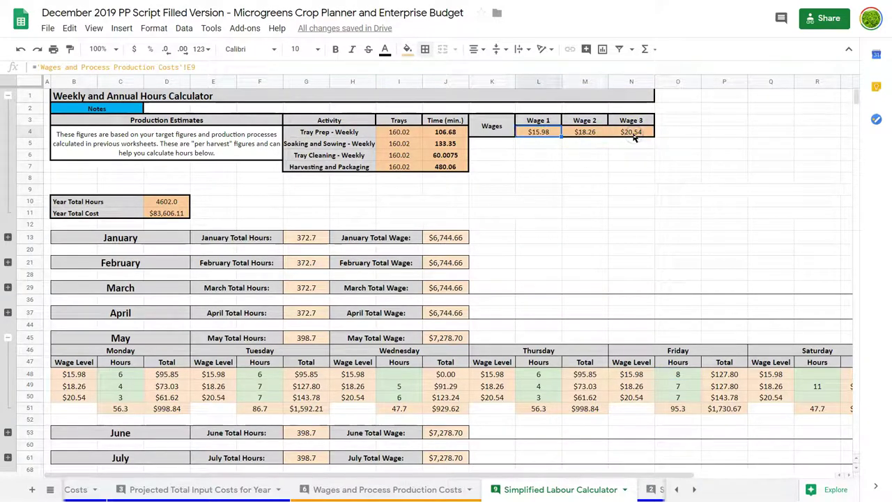
pyautogui.press('Right')
pyautogui.press('Right')
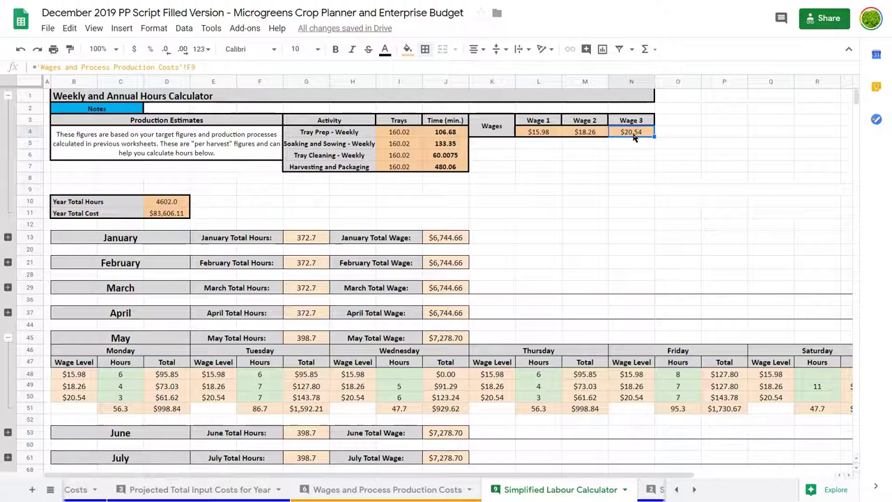
pyautogui.click(634, 143)
pyautogui.click(6, 345)
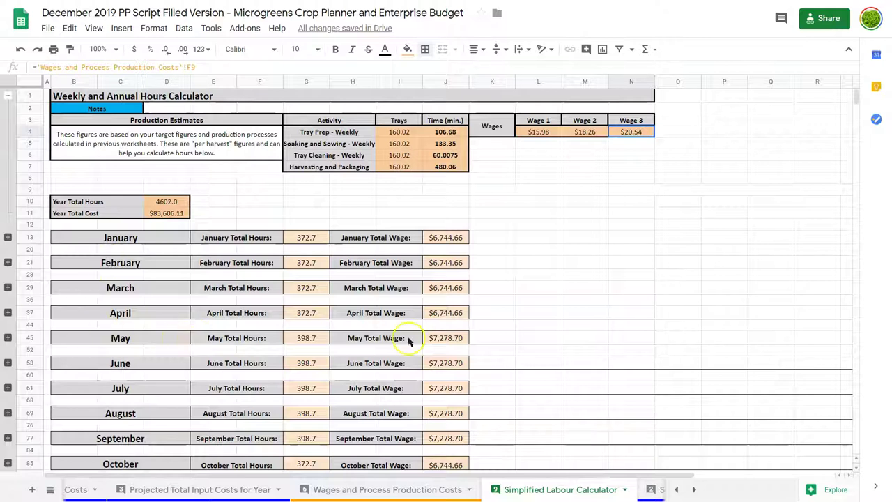
pyautogui.scroll(-3, 409, 341)
pyautogui.scroll(1, 540, 314)
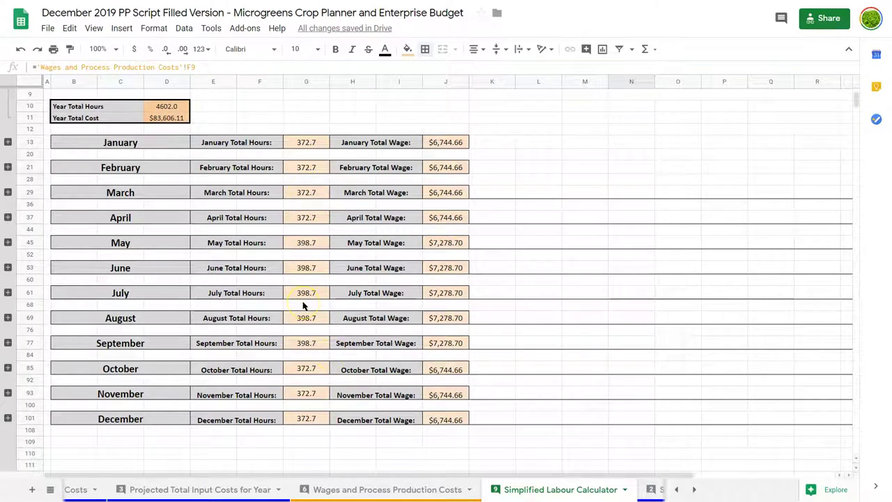
# Switch to the Wages and Process Production Costs sheet and collapse its Process Calculations rows.
pyautogui.click(374, 489)
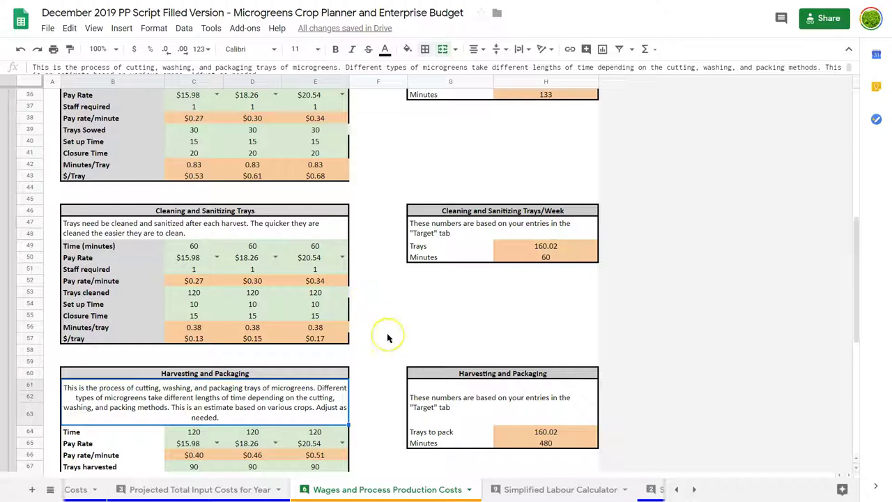
pyautogui.scroll(-2, 388, 338)
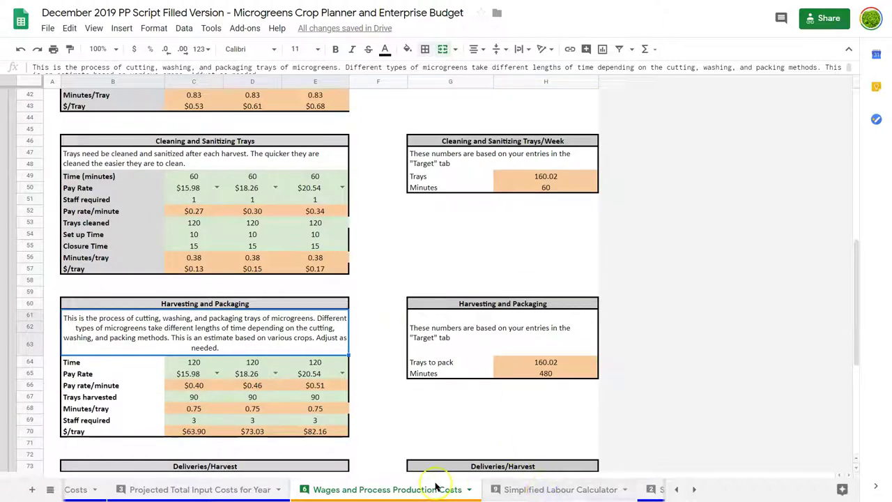
pyautogui.click(8, 213)
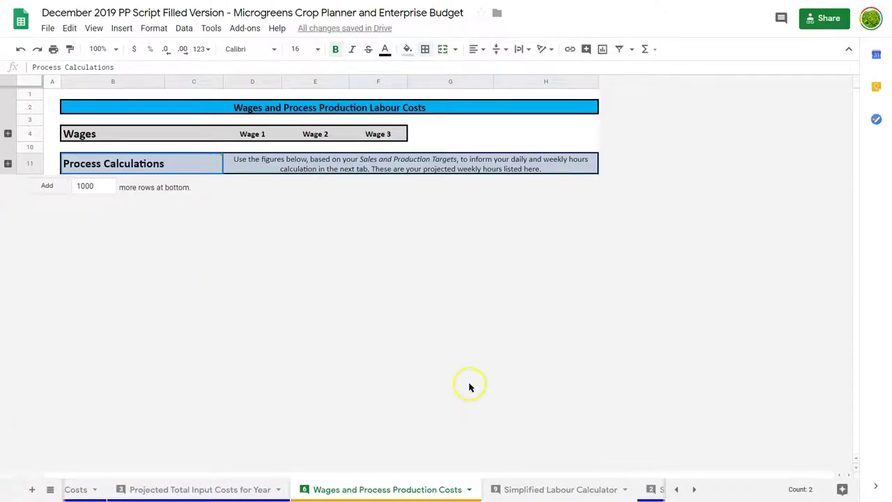
# Switch back to the Simplified Labour Calculator sheet showing all twelve monthly totals.
pyautogui.click(562, 488)
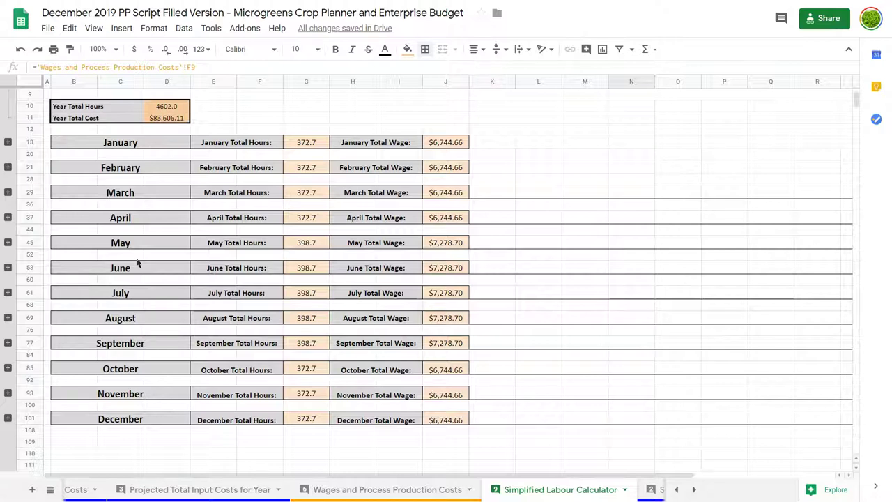
pyautogui.click(17, 481)
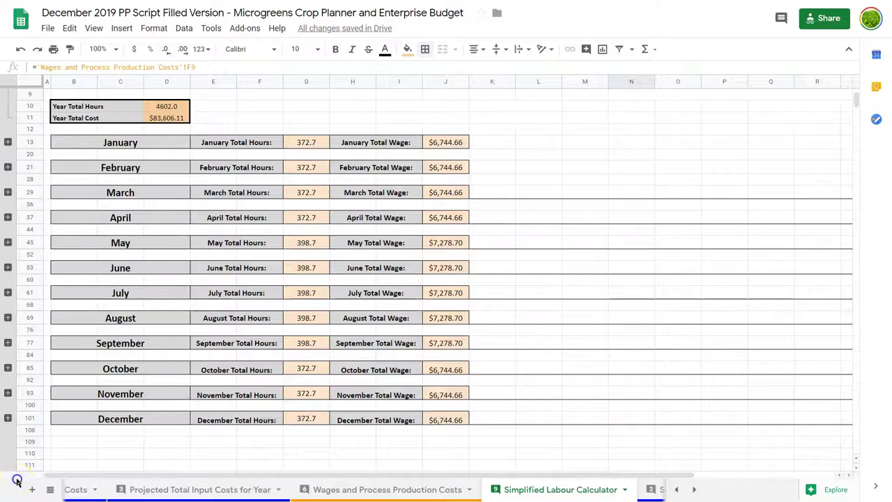